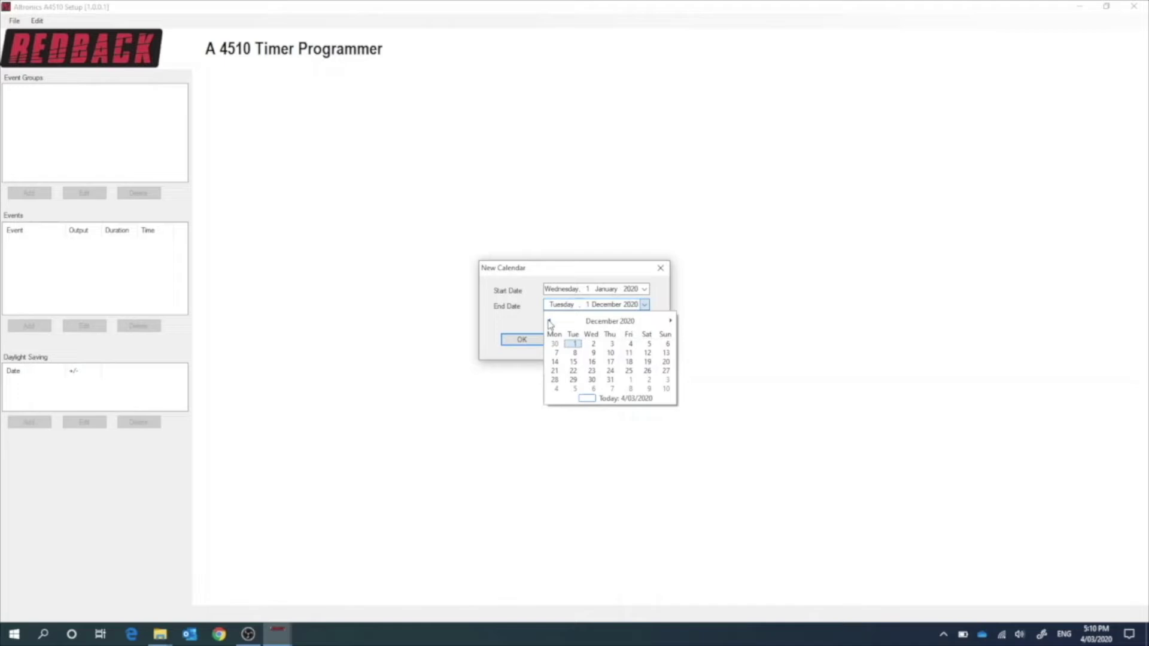
# Step: Set the new calendar's end date to 31 December 2020 and create the calendar
pyautogui.click(610, 380)
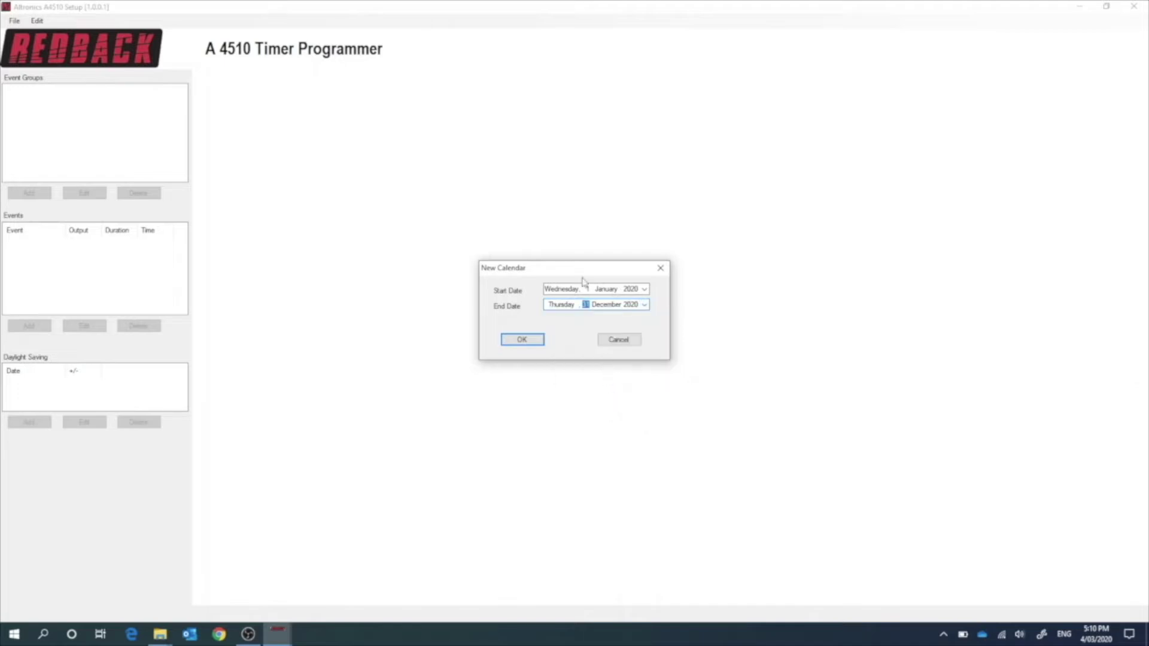
pyautogui.click(527, 340)
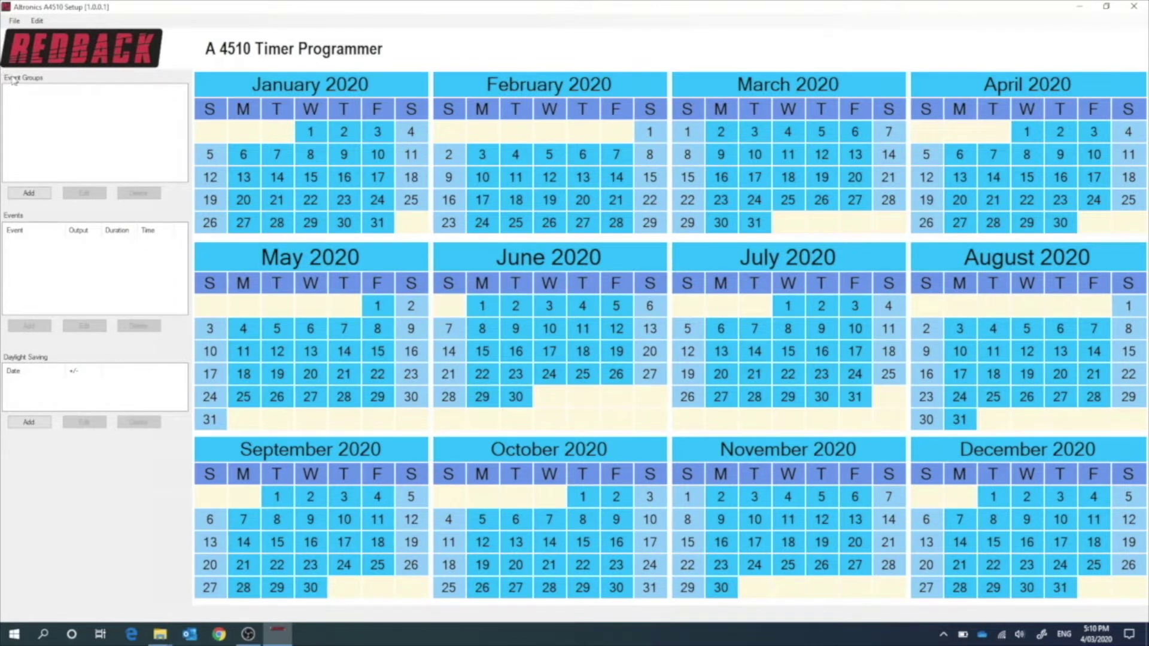
# Step: Add an event group named NormDays with a bright green colour
pyautogui.click(29, 194)
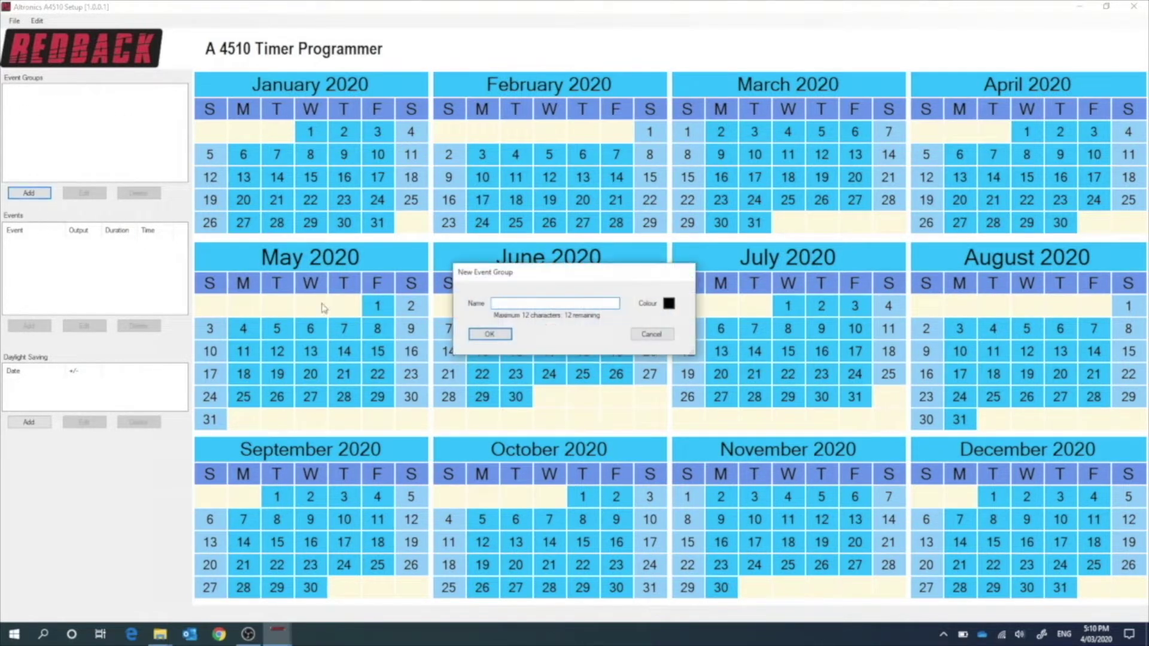
pyautogui.write('Norm')
pyautogui.click(669, 304)
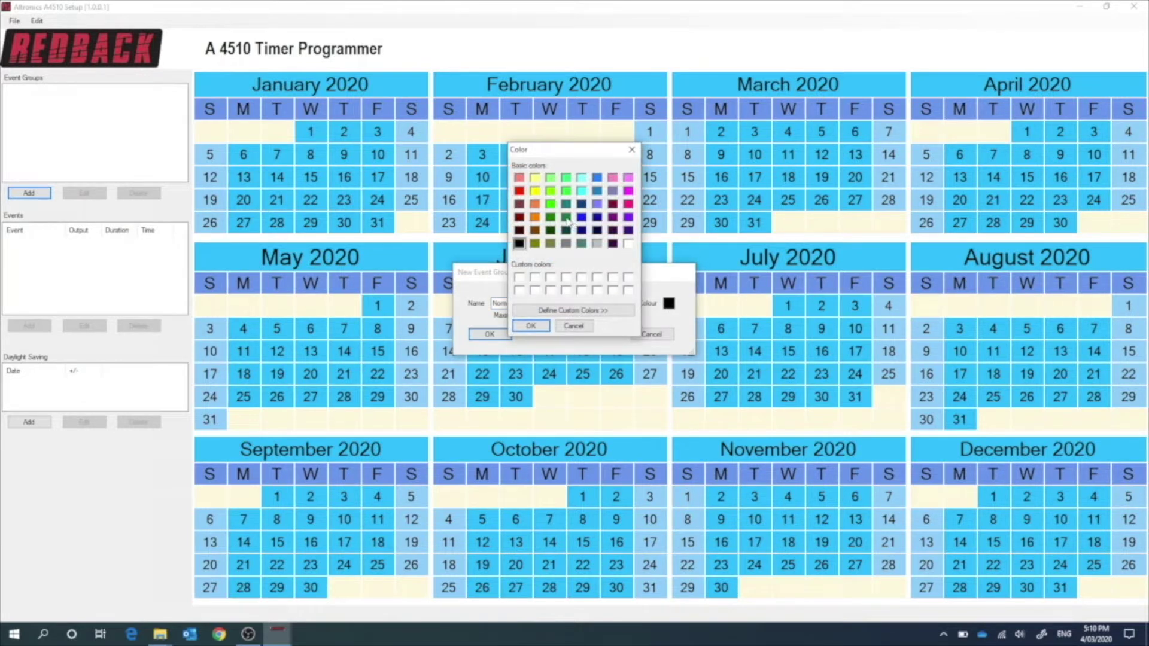
pyautogui.click(550, 204)
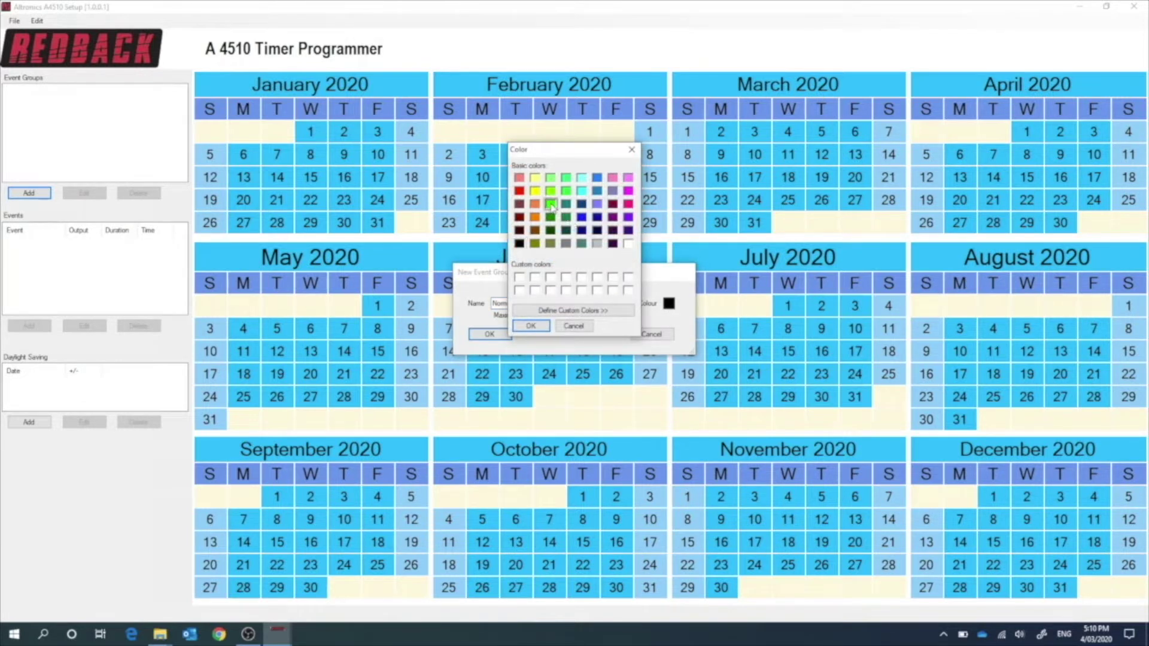
pyautogui.click(531, 325)
pyautogui.click(490, 334)
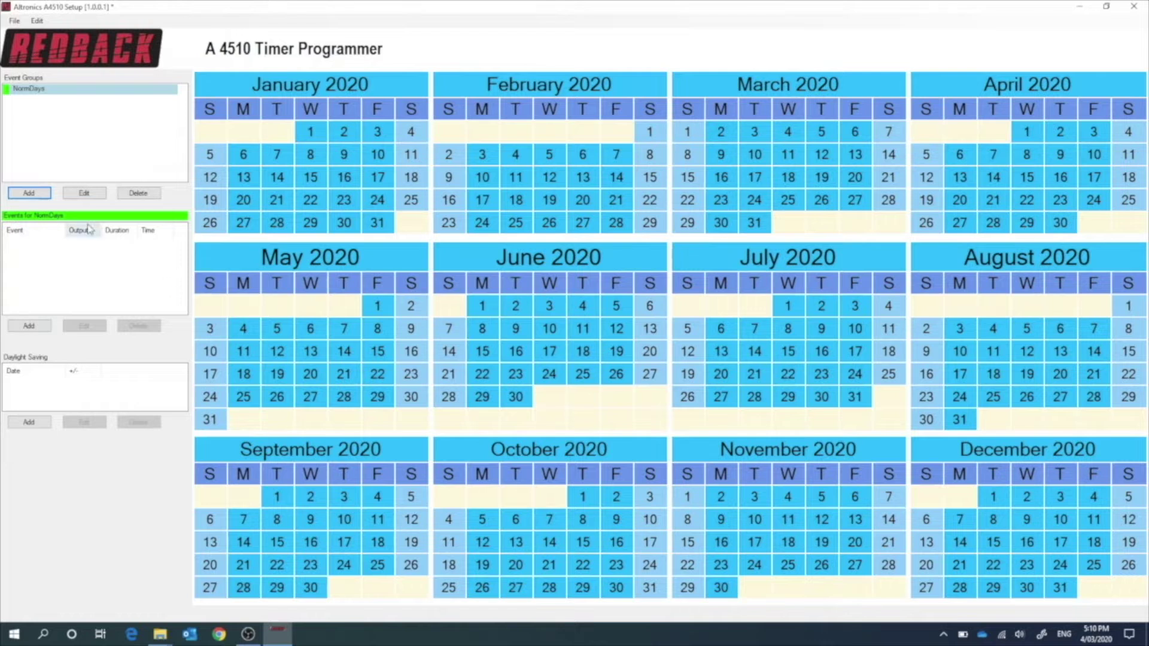
# Step: Assign all weekdays from 28 January to 30 June 2020 to the NormDays group
pyautogui.click(278, 223)
pyautogui.click(345, 224)
pyautogui.click(310, 222)
pyautogui.click(482, 155)
pyautogui.moveTo(482, 154); pyautogui.dragTo(617, 225)
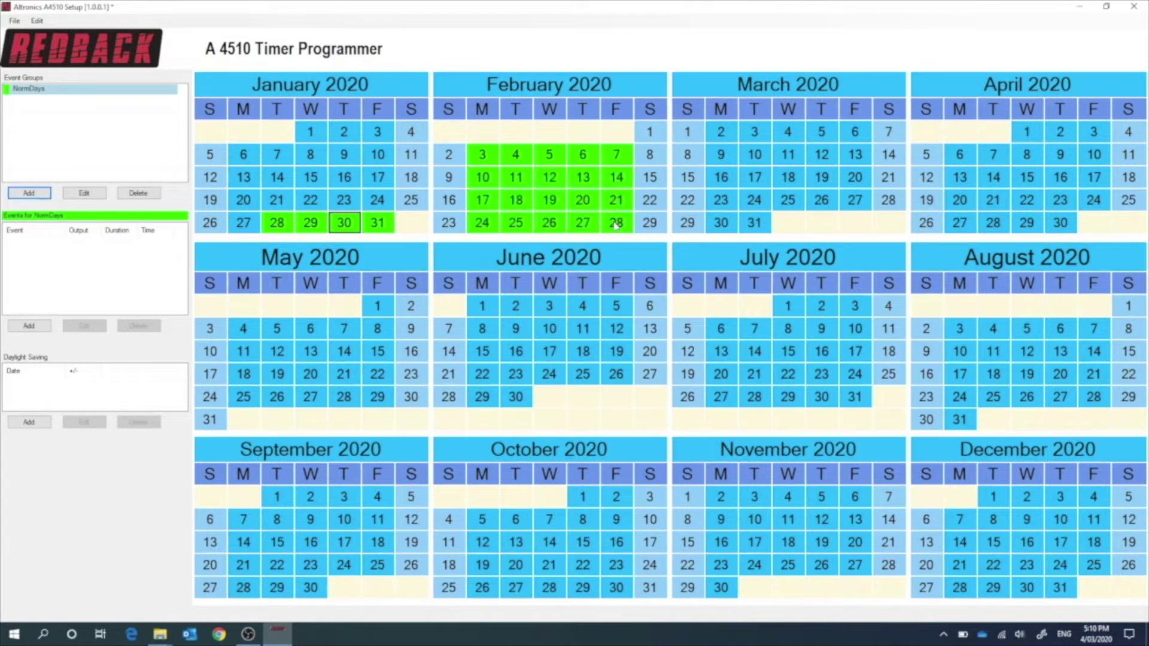
pyautogui.moveTo(723, 135); pyautogui.dragTo(1060, 222)
pyautogui.click(378, 307)
pyautogui.moveTo(378, 307); pyautogui.dragTo(368, 399)
pyautogui.moveTo(489, 317); pyautogui.dragTo(516, 397)
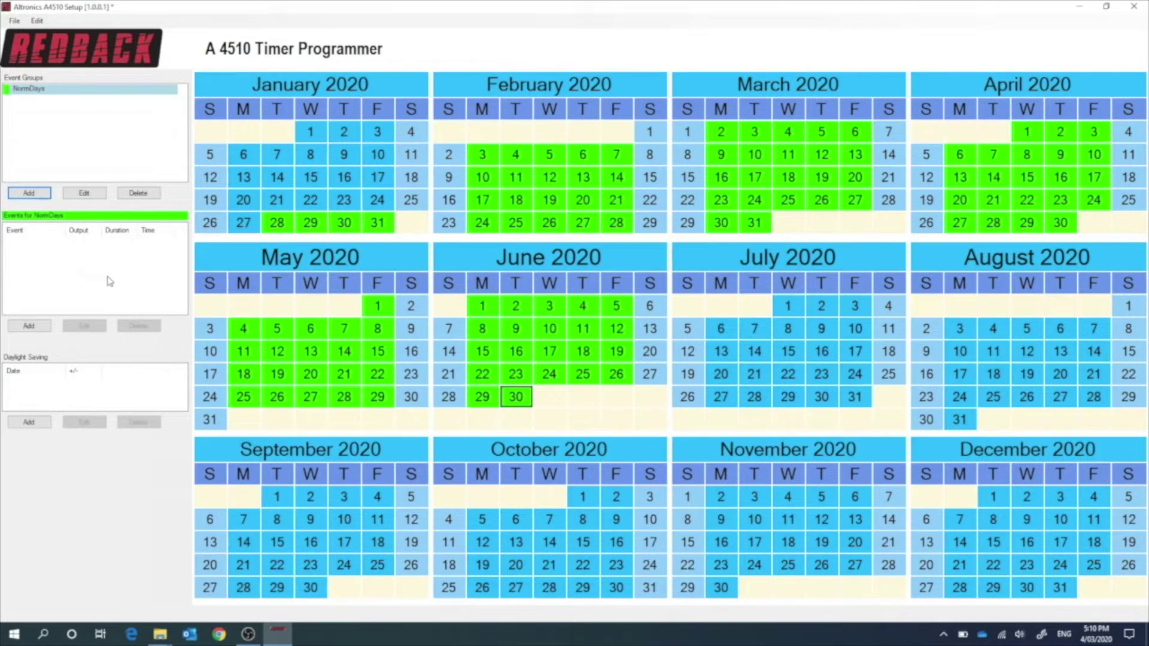
# Step: Add an event group named PupHols with a red colour
pyautogui.click(35, 195)
pyautogui.write('PupHols')
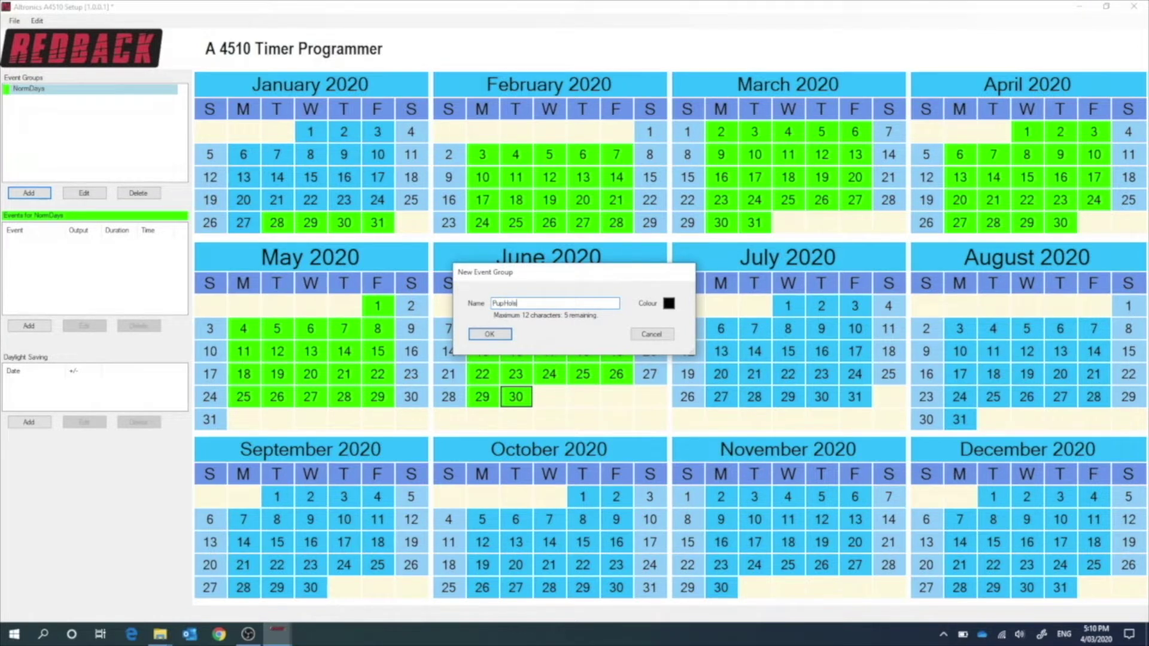
pyautogui.click(669, 304)
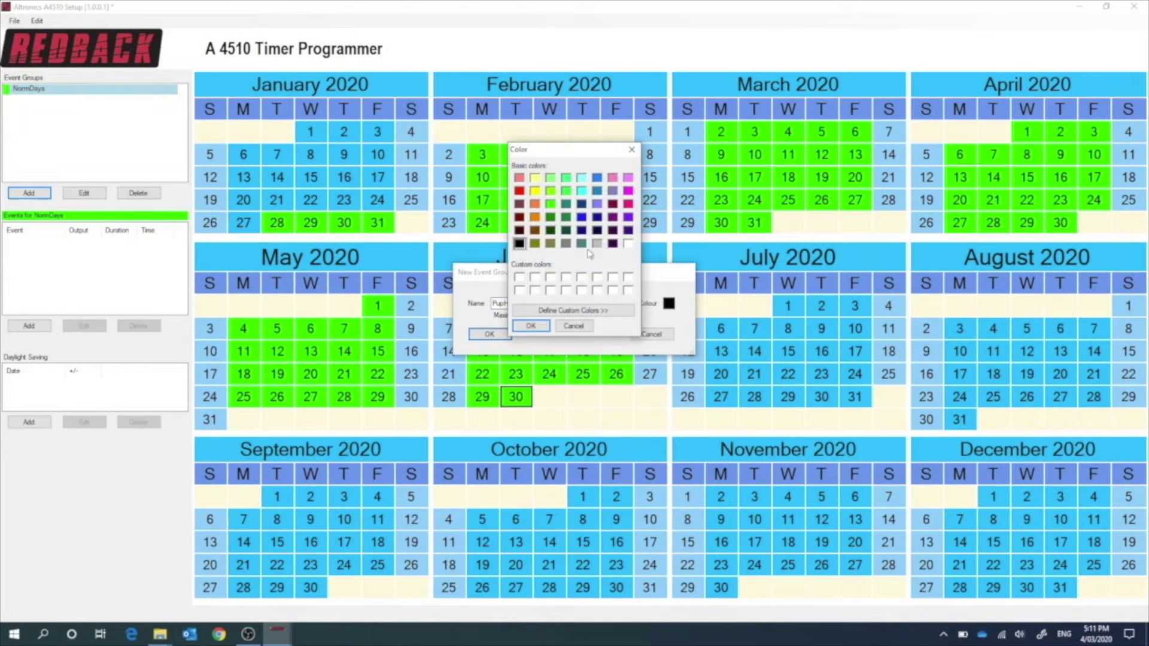
pyautogui.click(520, 192)
pyautogui.click(531, 325)
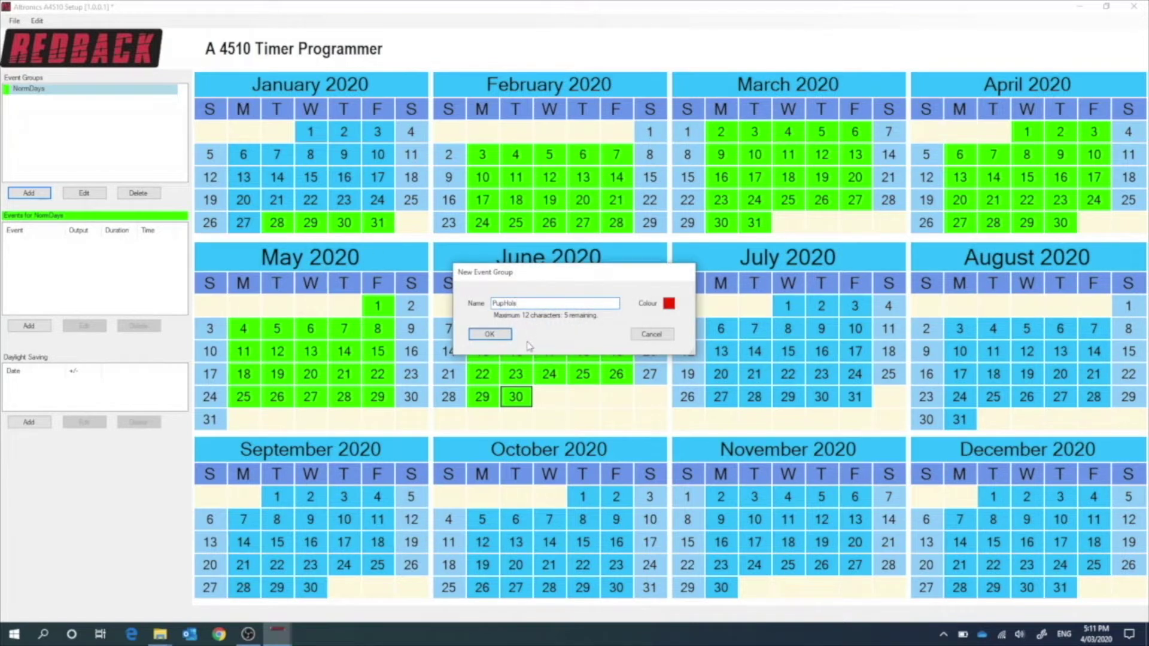
pyautogui.click(500, 335)
# Step: Assign 9 March, 10 April and 13 April 2020 to the PupHols group
pyautogui.click(26, 100)
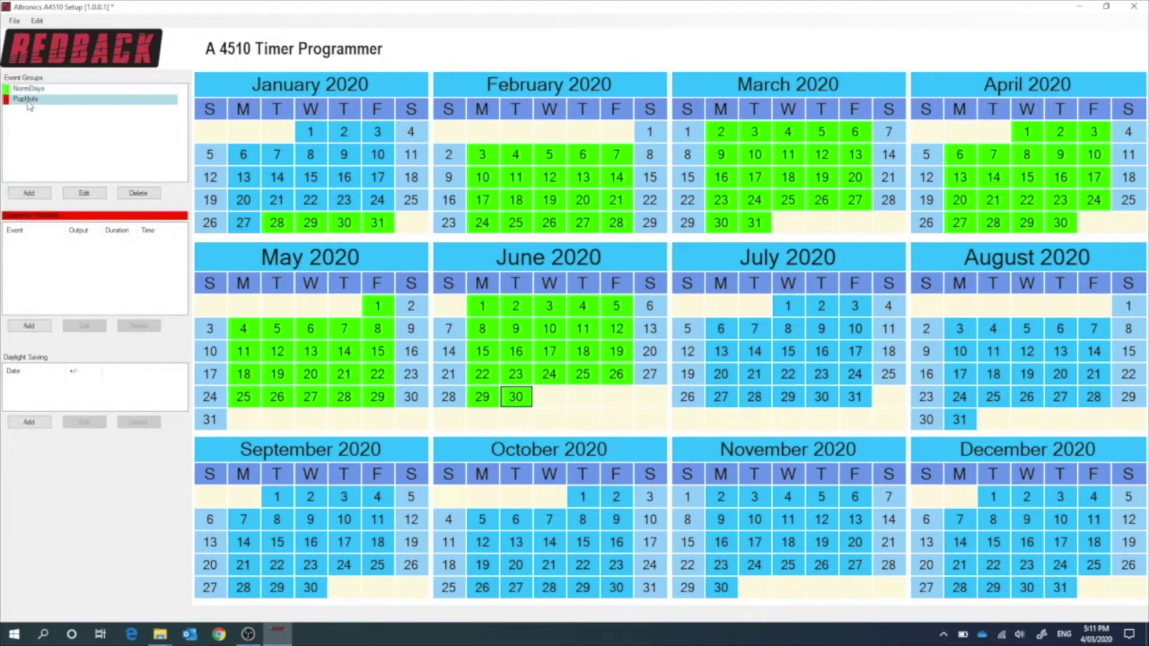
pyautogui.click(721, 157)
pyautogui.click(1094, 157)
pyautogui.click(964, 178)
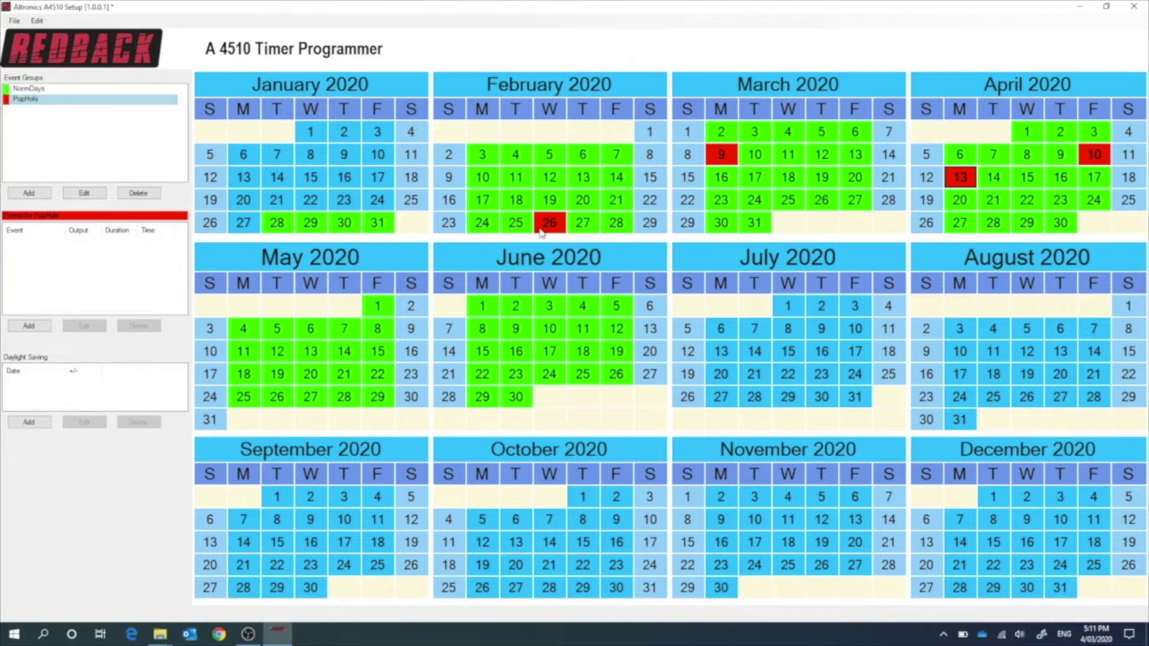
# Step: Assign 3 February 2020 to the PupHols group and return it to NormDays
pyautogui.click(483, 154)
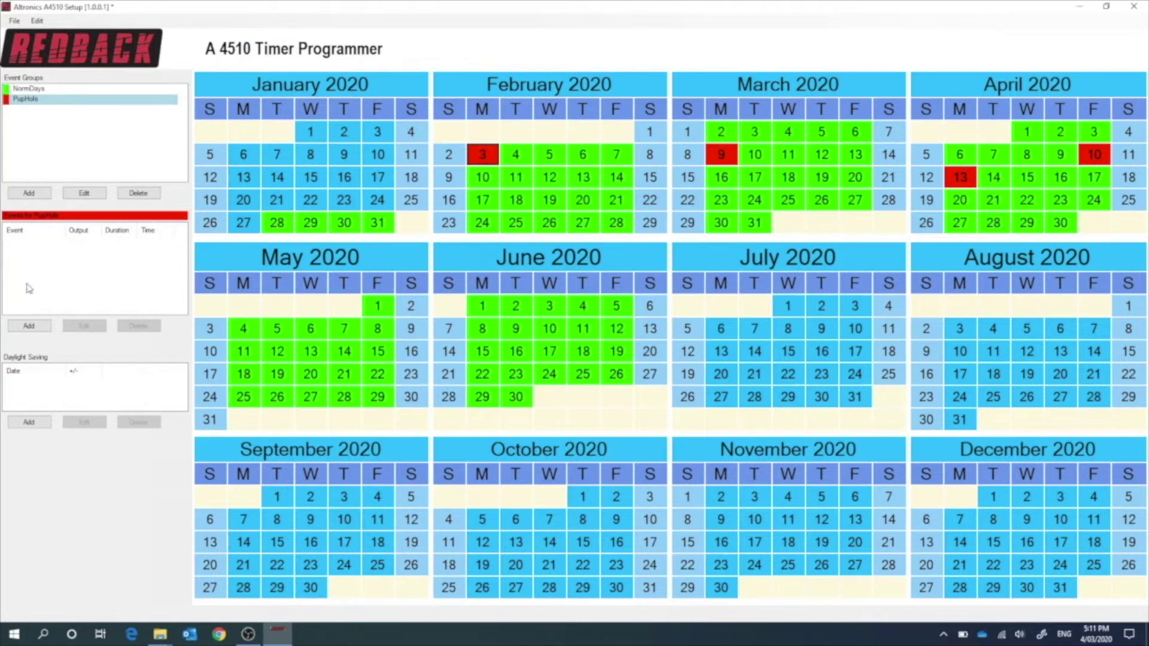
pyautogui.click(73, 90)
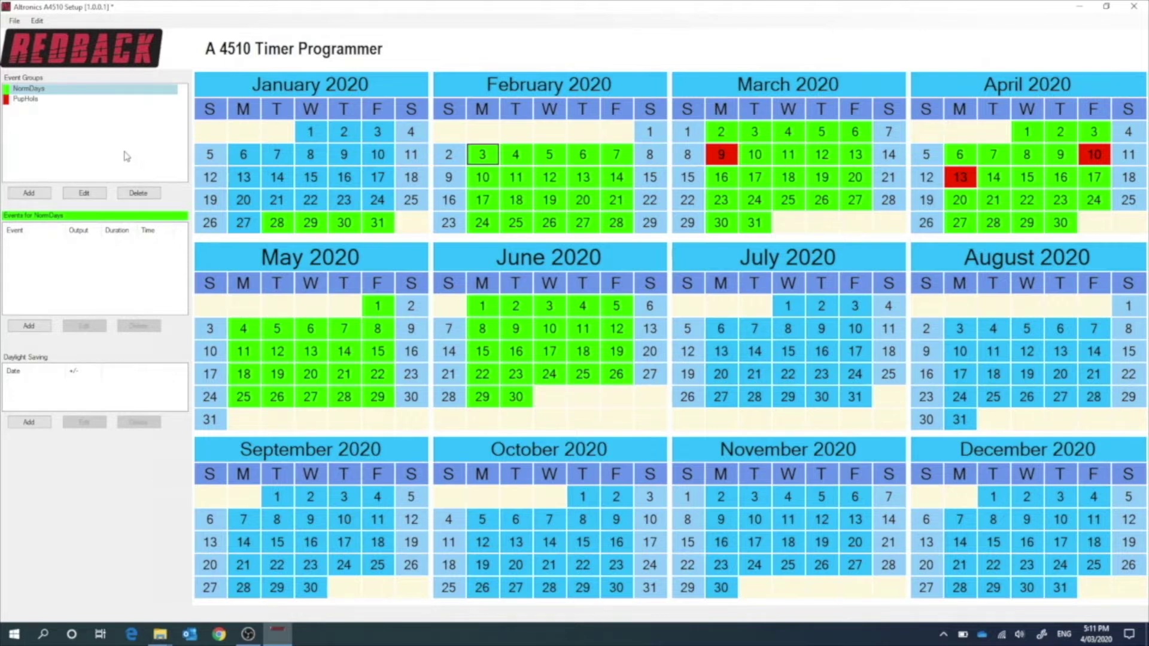
# Step: Add an event group named Sports with a blue colour
pyautogui.click(29, 193)
pyautogui.write('School')
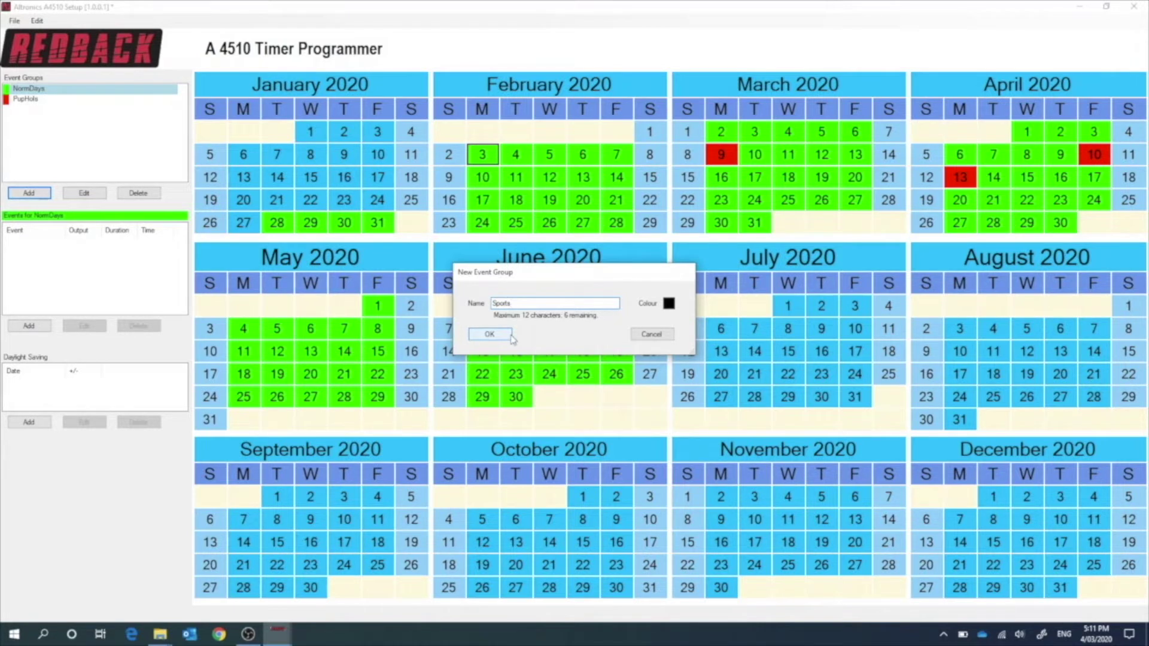
pyautogui.click(669, 304)
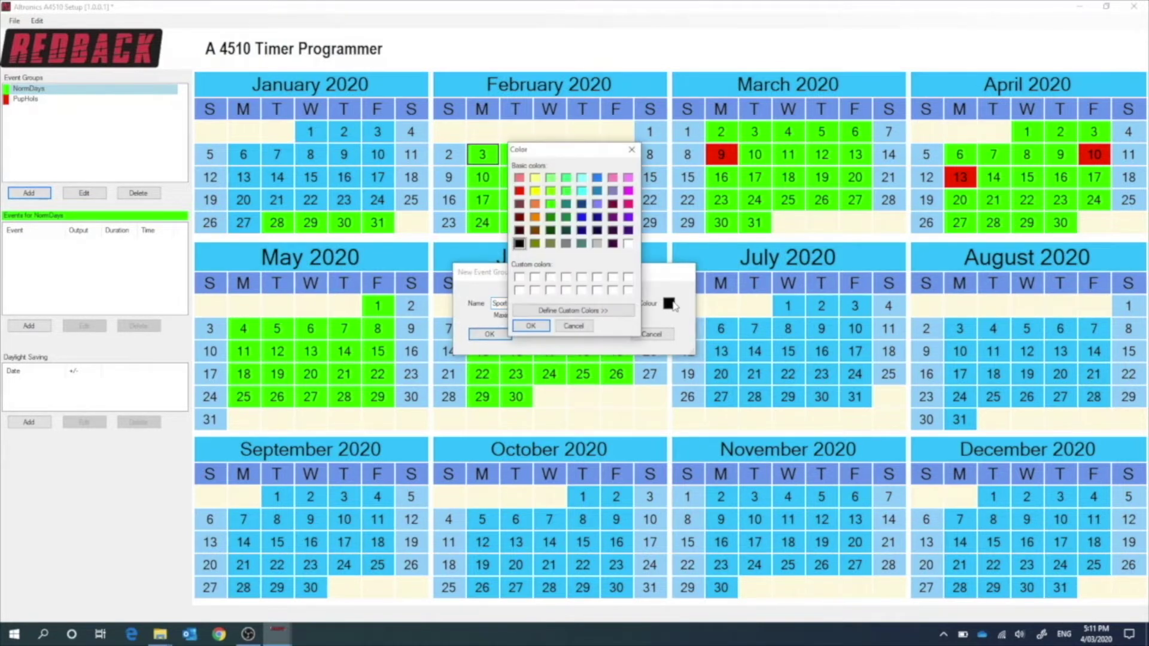
pyautogui.click(597, 191)
pyautogui.click(530, 326)
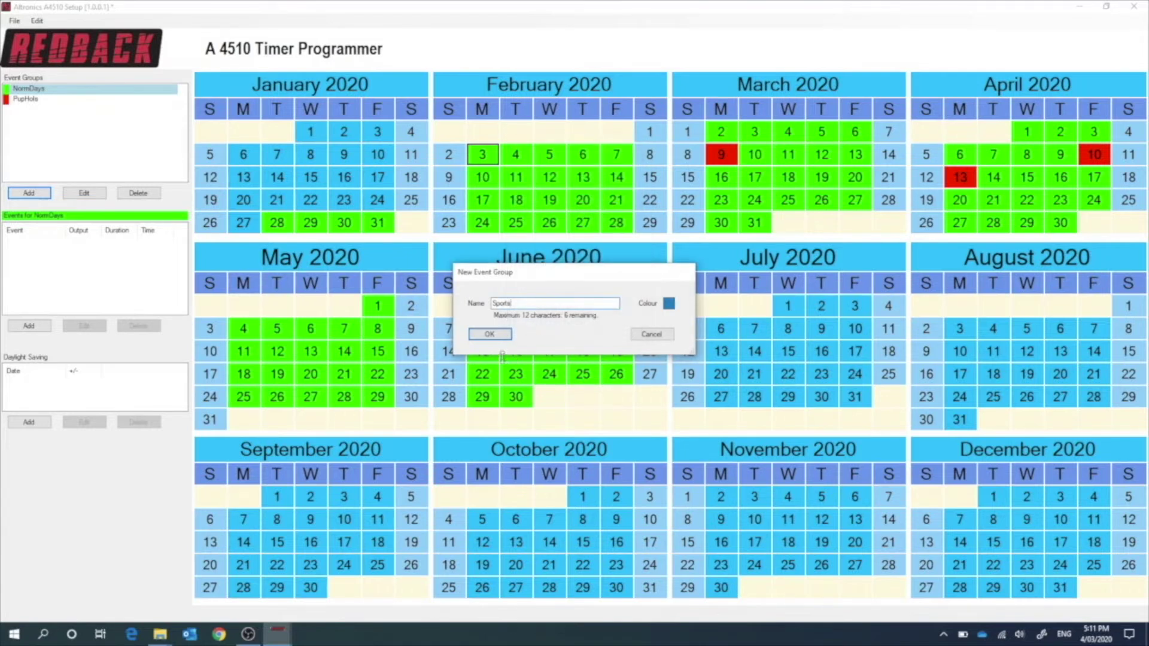
pyautogui.click(494, 335)
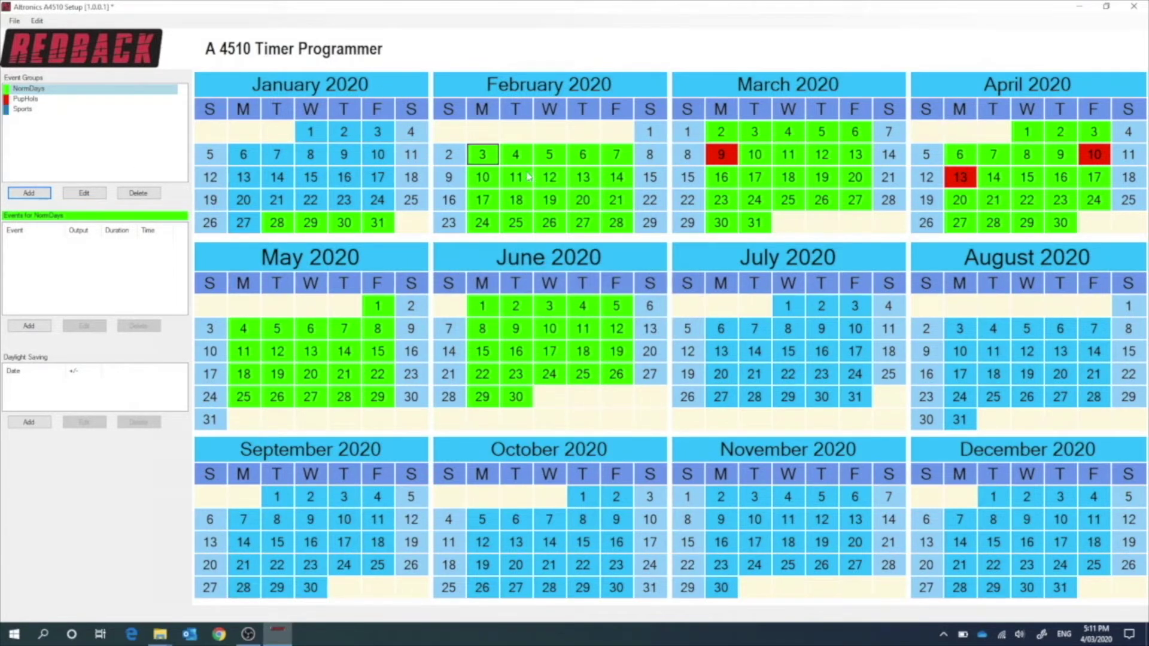
# Step: Assign 3 February 2020 to the Sports group
pyautogui.click(488, 157)
pyautogui.click(14, 110)
pyautogui.click(486, 154)
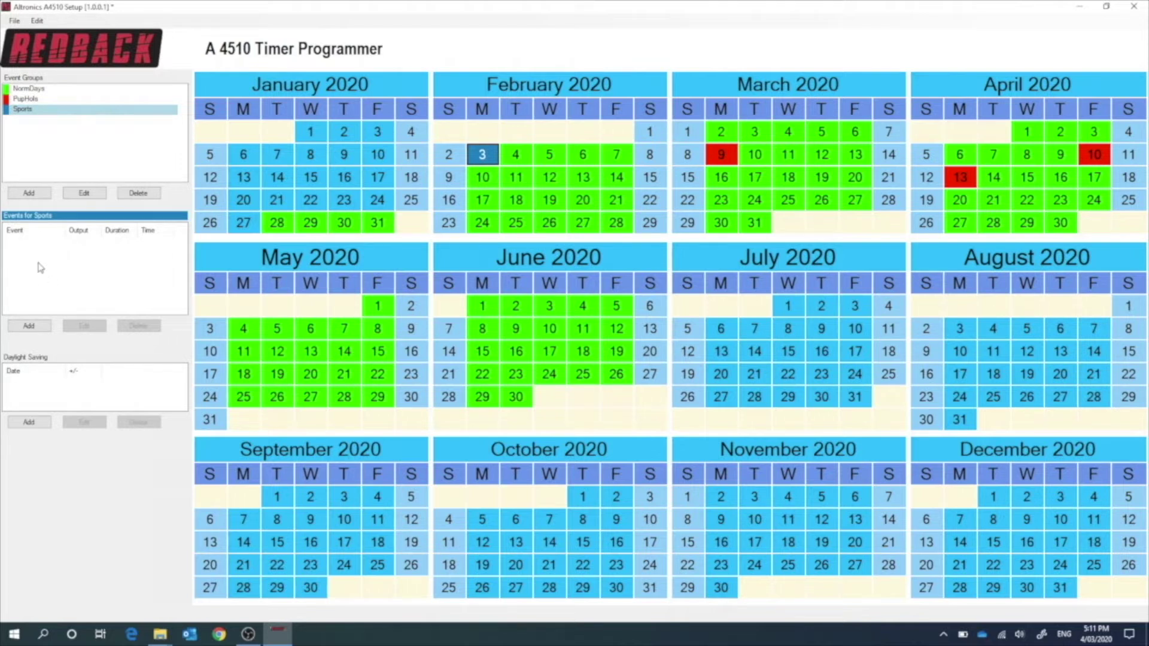
# Step: Start a new event in the NormDays group named MonMus with a start time of 08:55:00
pyautogui.click(30, 89)
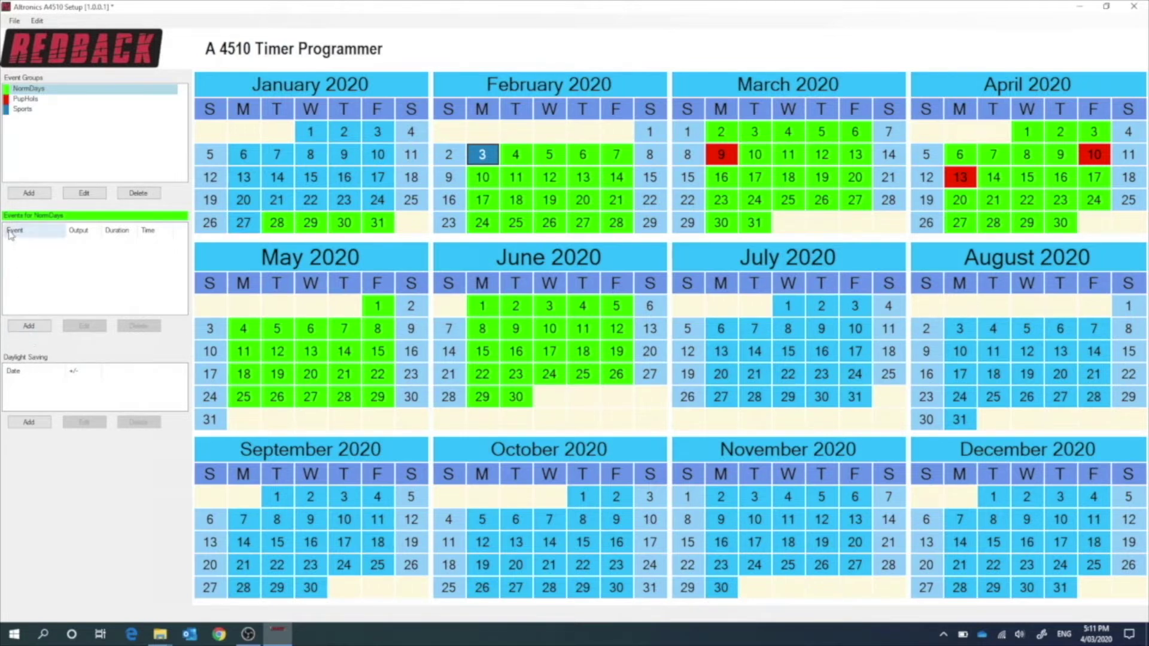
pyautogui.click(29, 327)
pyautogui.write('MorMus')
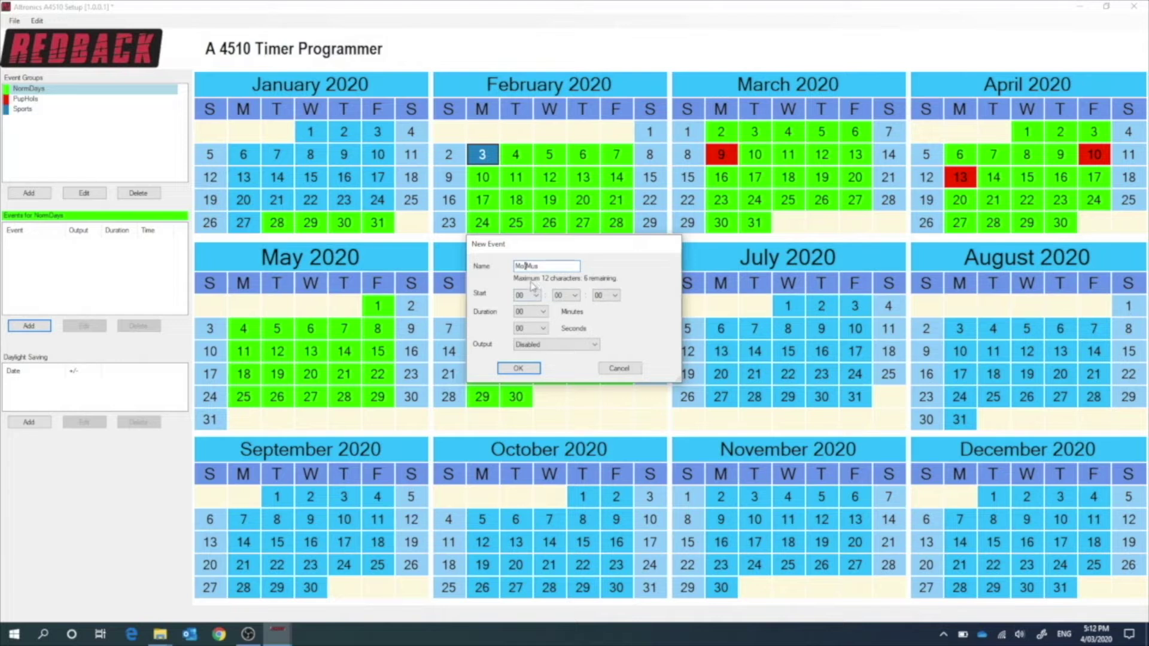
pyautogui.click(530, 296)
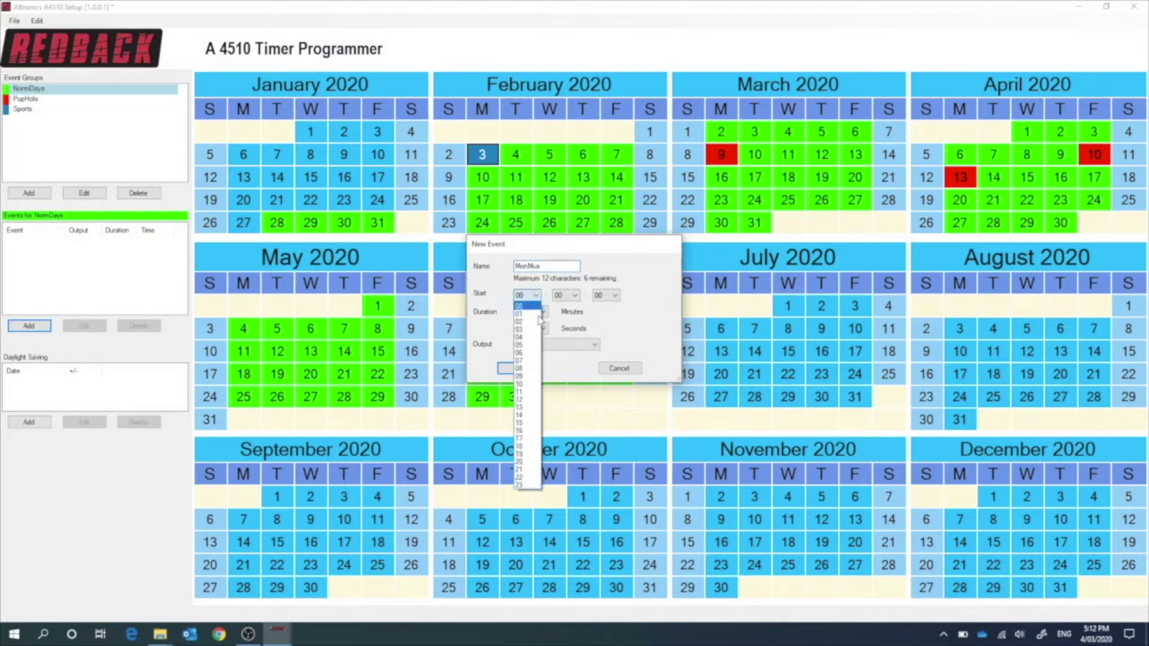
pyautogui.click(520, 360)
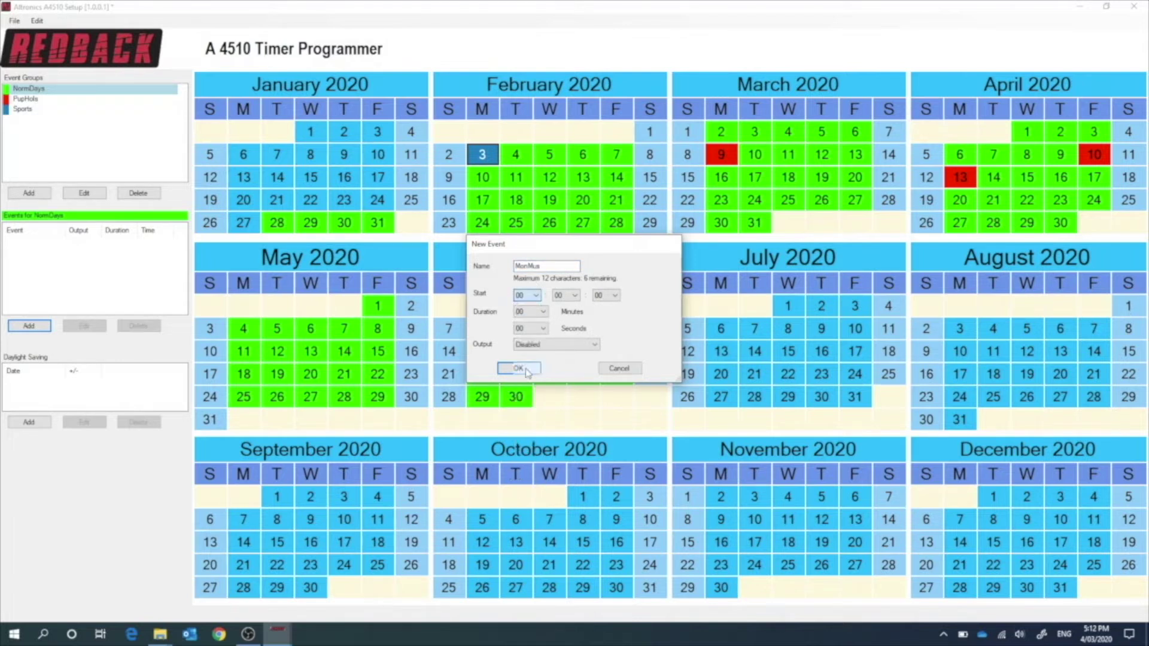
pyautogui.click(573, 295)
pyautogui.scroll(-7, 565, 419)
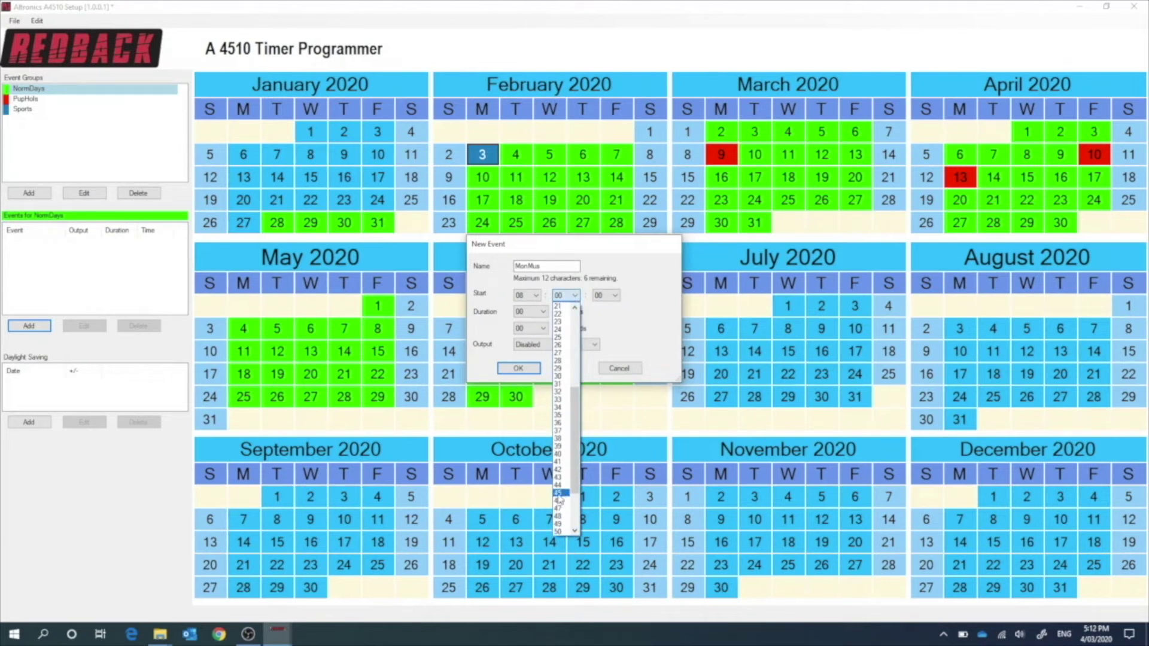
pyautogui.scroll(-3, 565, 512)
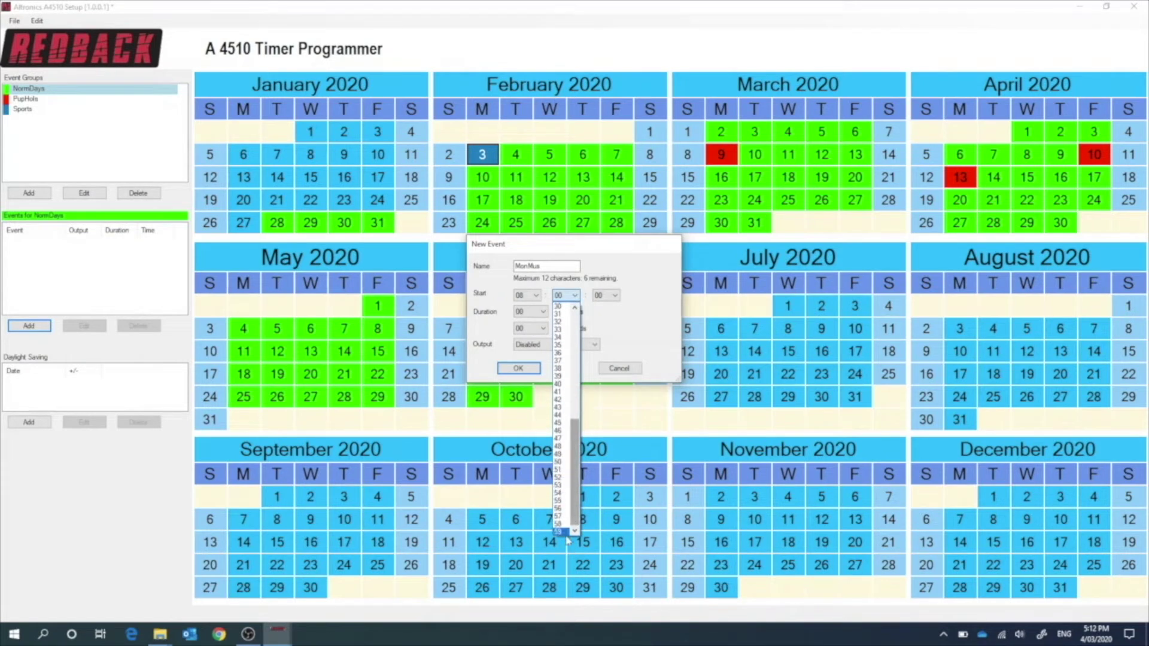
pyautogui.click(557, 502)
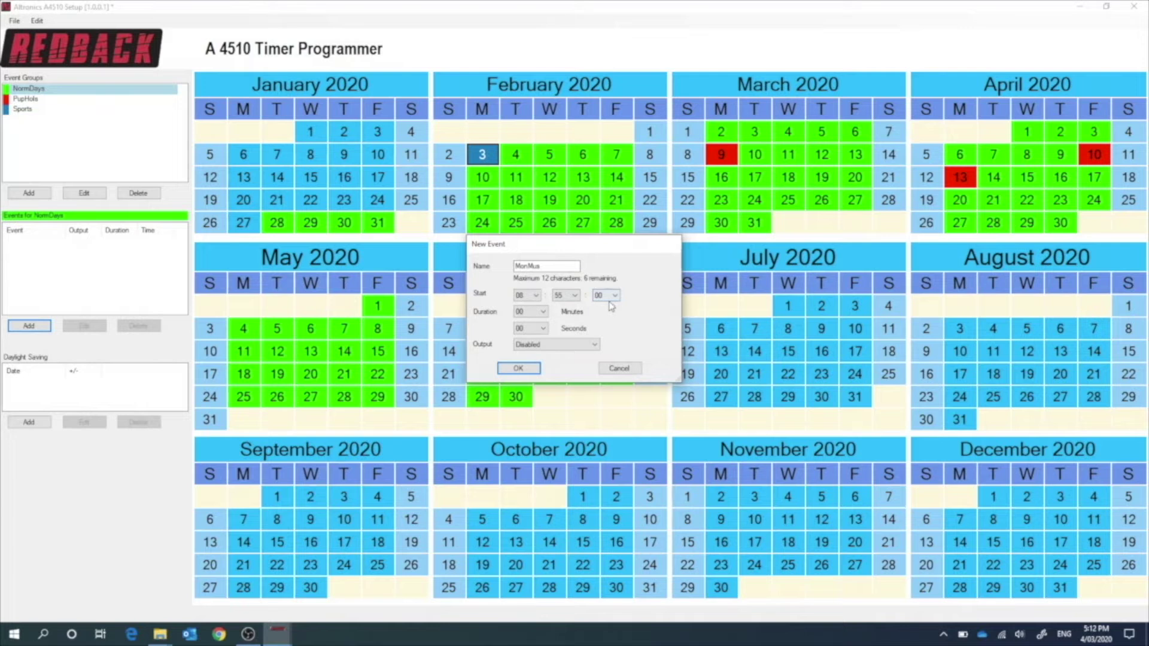
# Step: Set the MonMus event's output to Pre-Bell and its duration to 4 minutes 59 seconds, and save the event
pyautogui.click(554, 348)
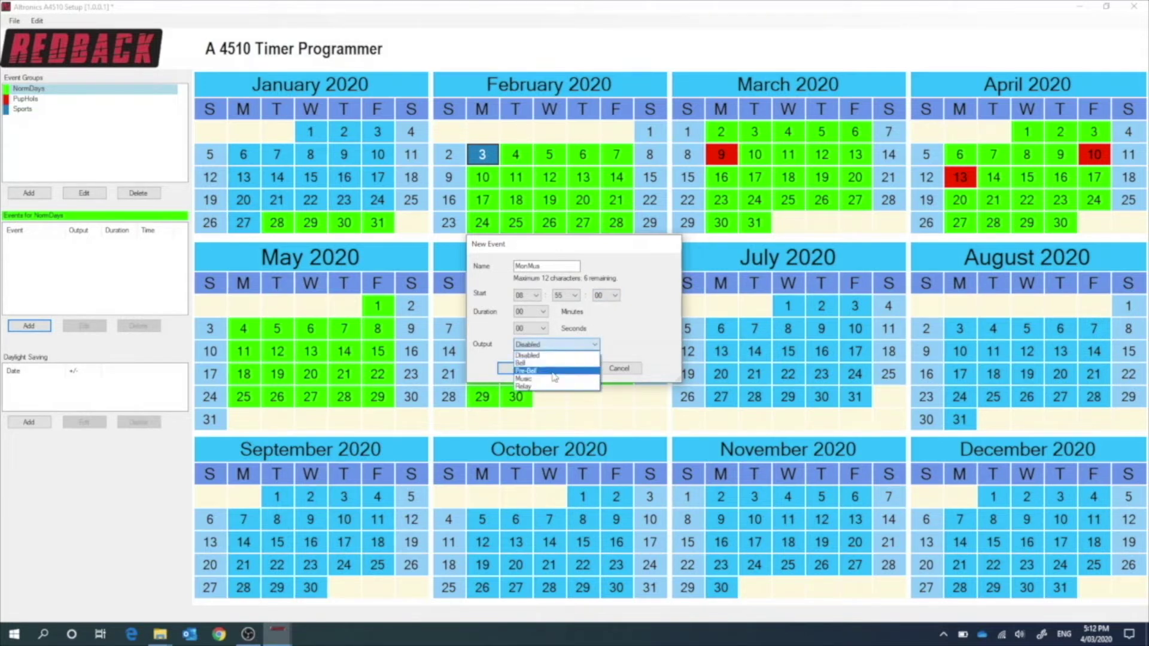
pyautogui.click(554, 371)
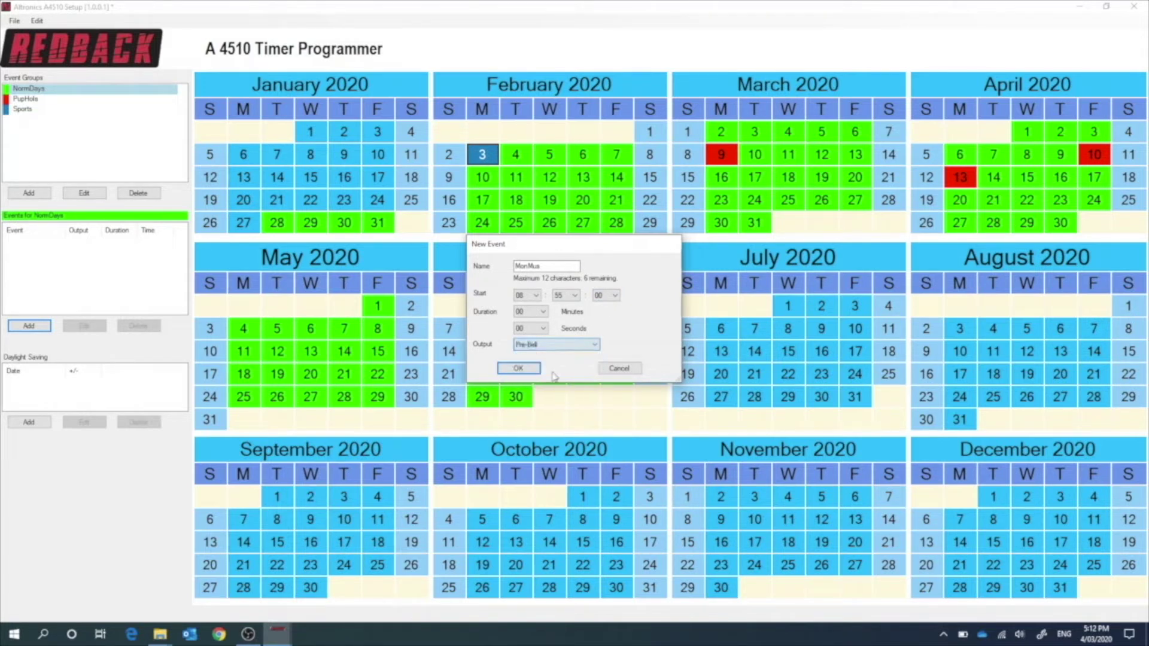
pyautogui.click(545, 313)
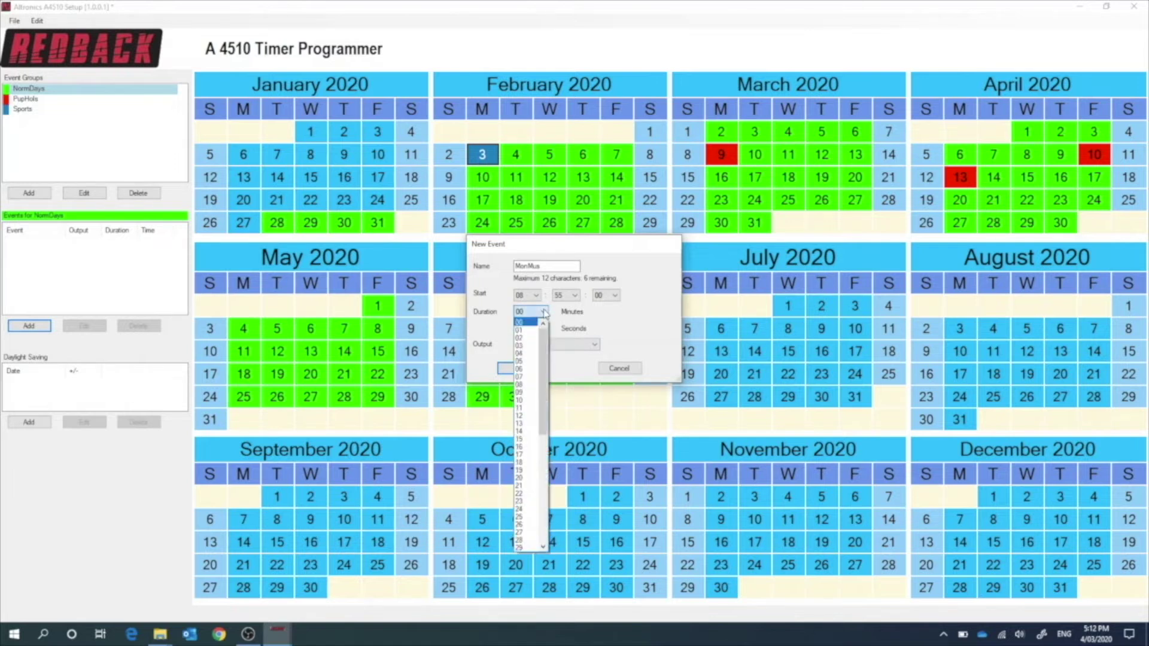
pyautogui.click(526, 354)
pyautogui.click(542, 329)
pyautogui.scroll(-10, 537, 359)
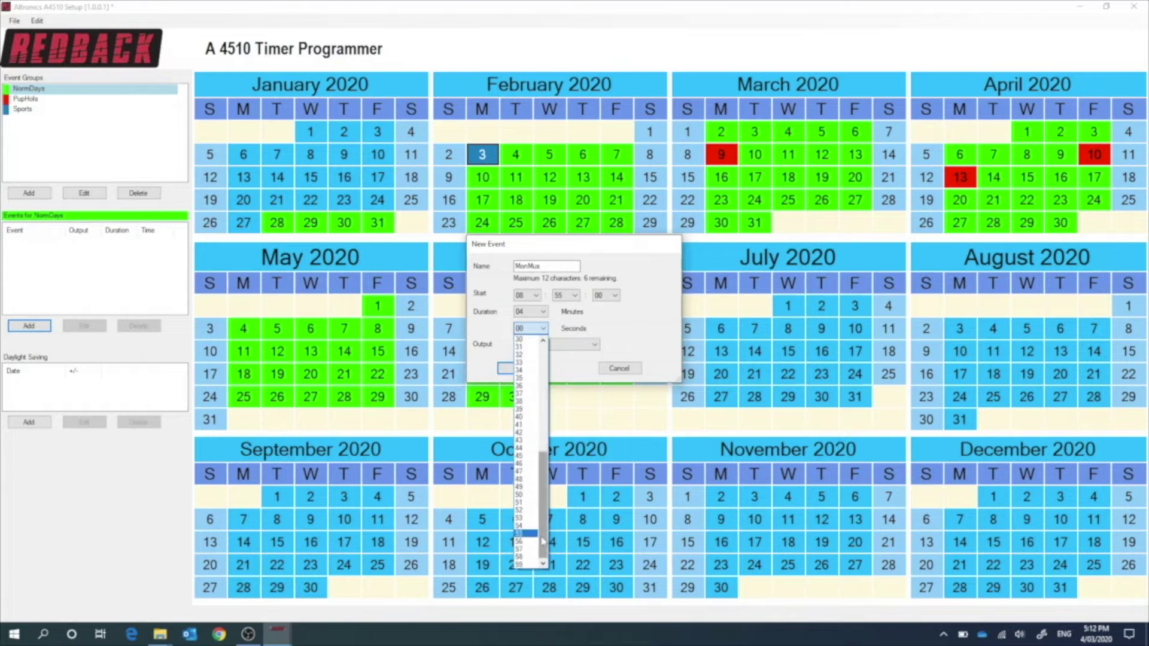
pyautogui.click(526, 565)
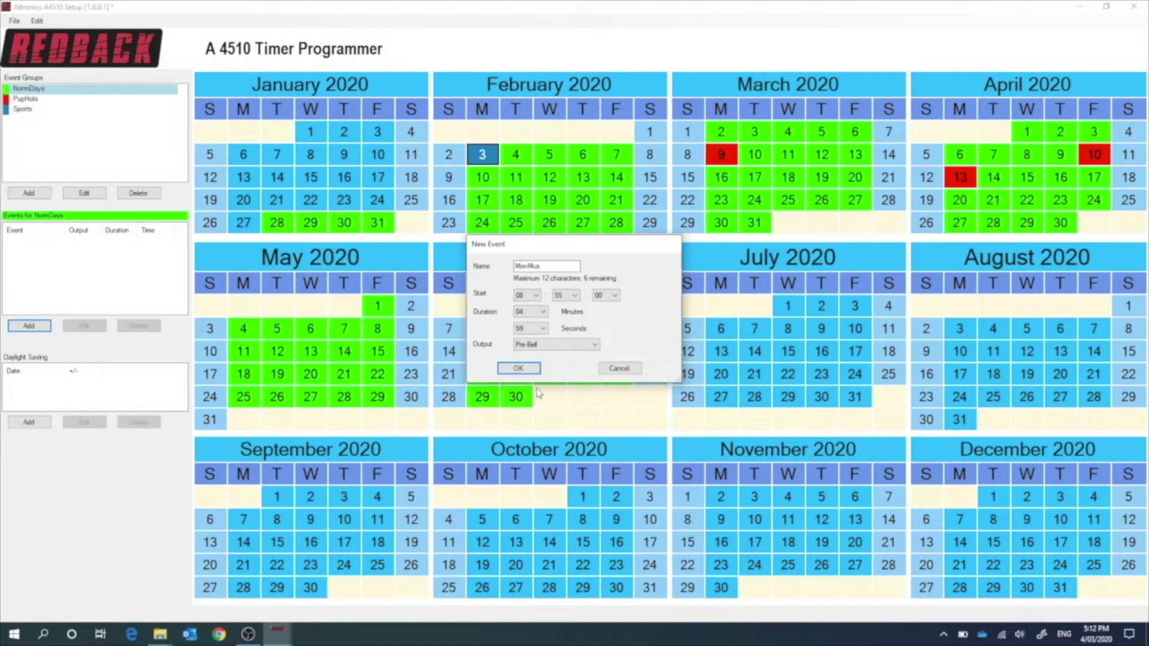
pyautogui.click(516, 369)
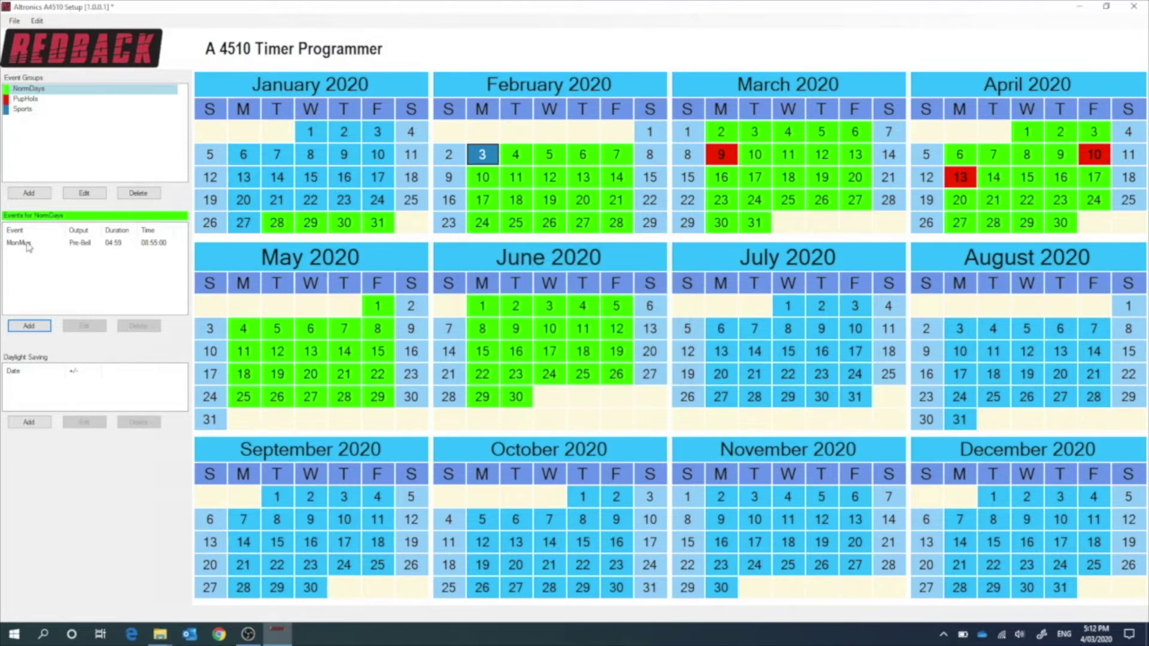
# Step: Start a new event in the NormDays group named MornBell with a start time of 09:00:00
pyautogui.click(29, 326)
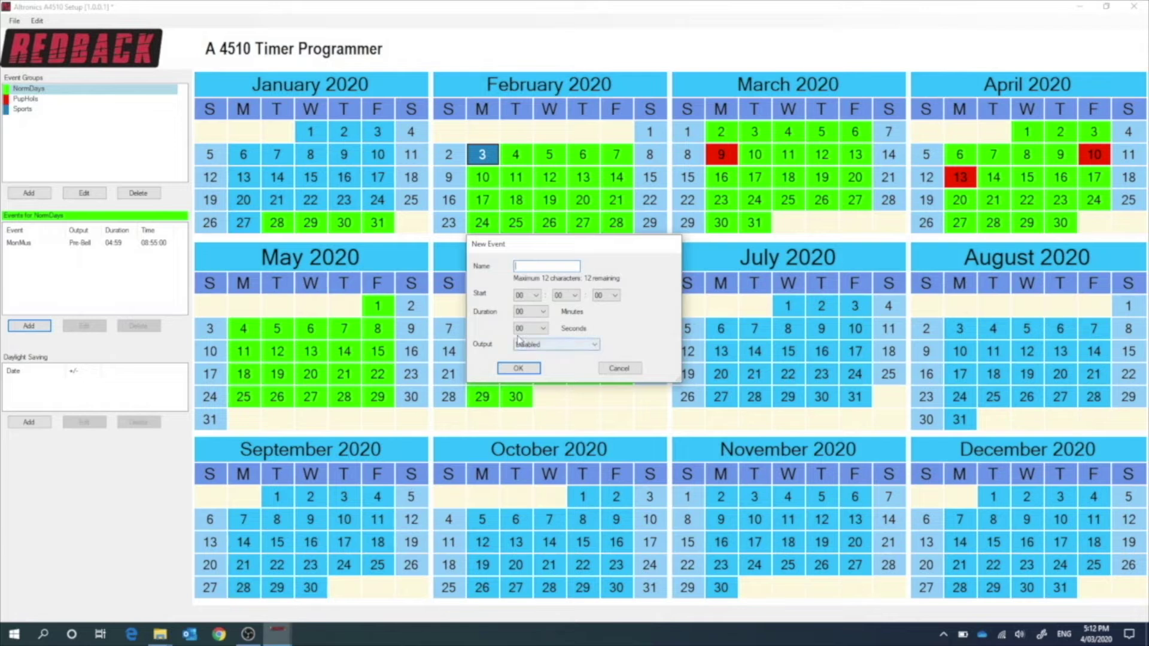
pyautogui.write('Mon')
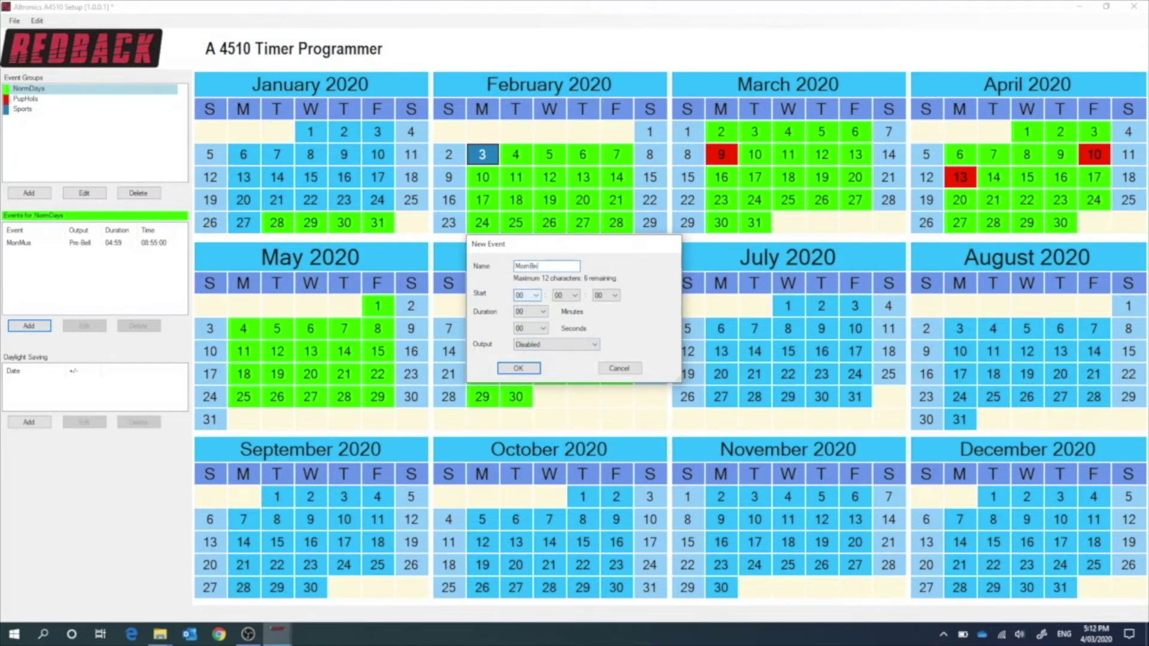
pyautogui.click(536, 295)
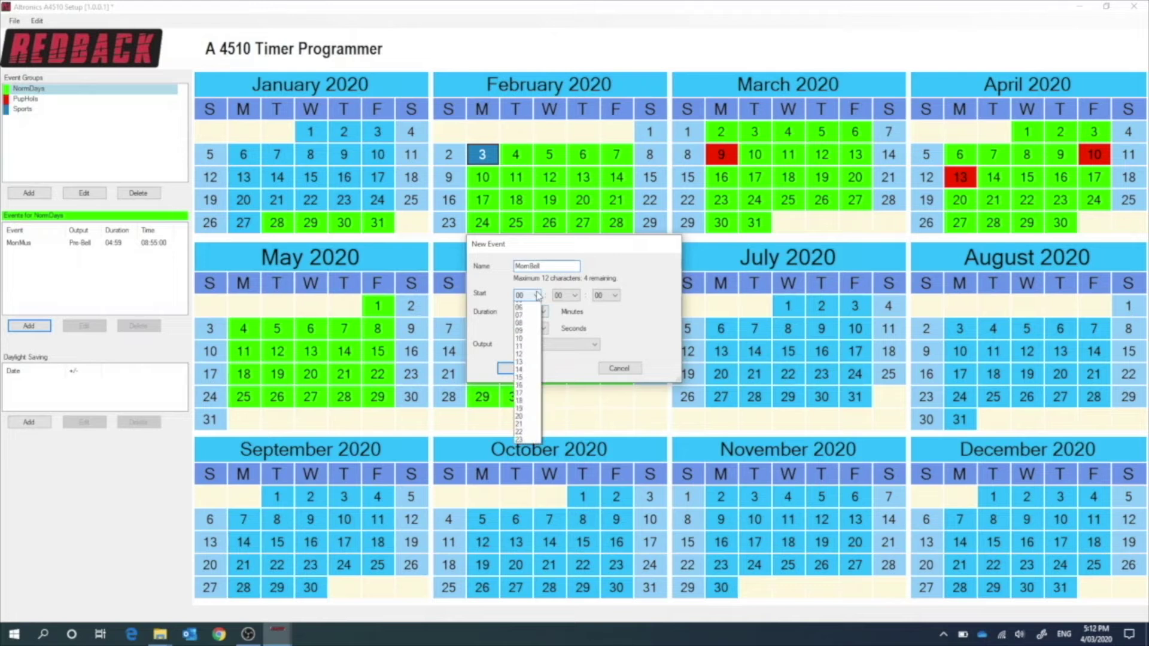
pyautogui.click(542, 399)
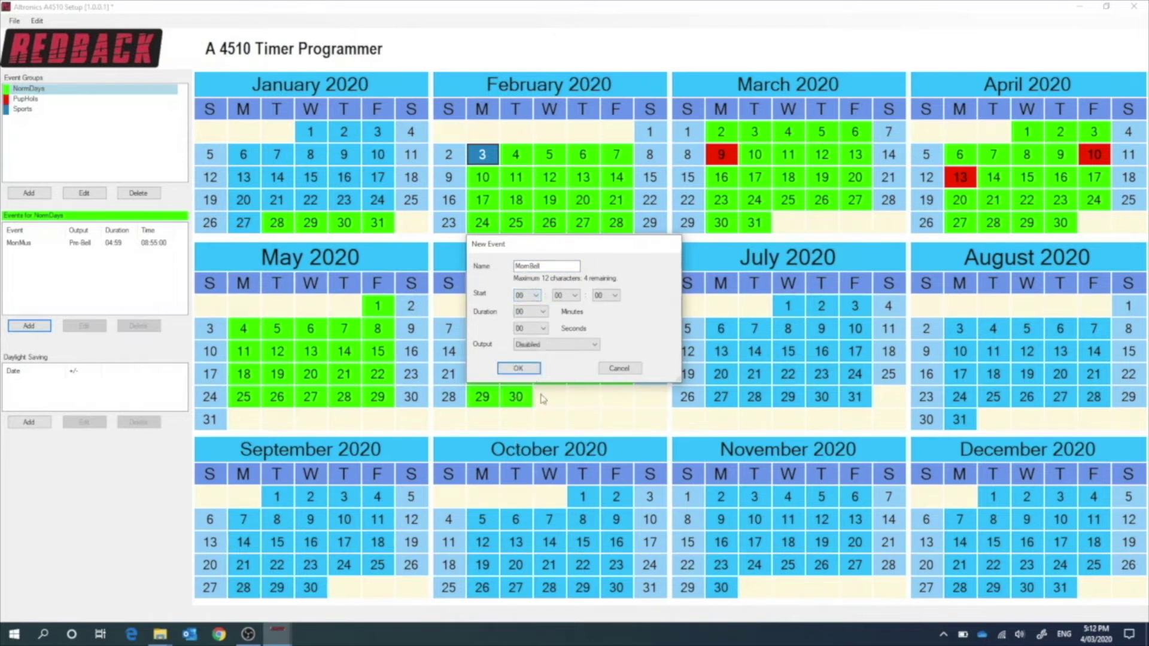
# Step: Set the MornBell event's output to Bell and its duration to 10 seconds, and save the event
pyautogui.click(548, 348)
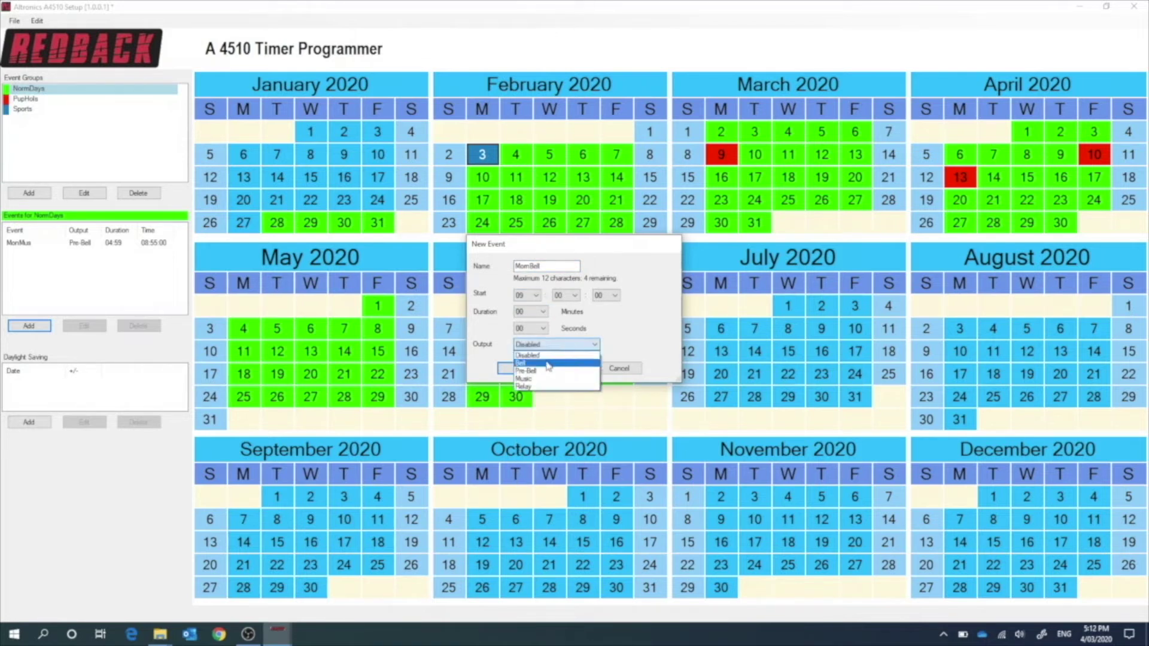
pyautogui.click(548, 365)
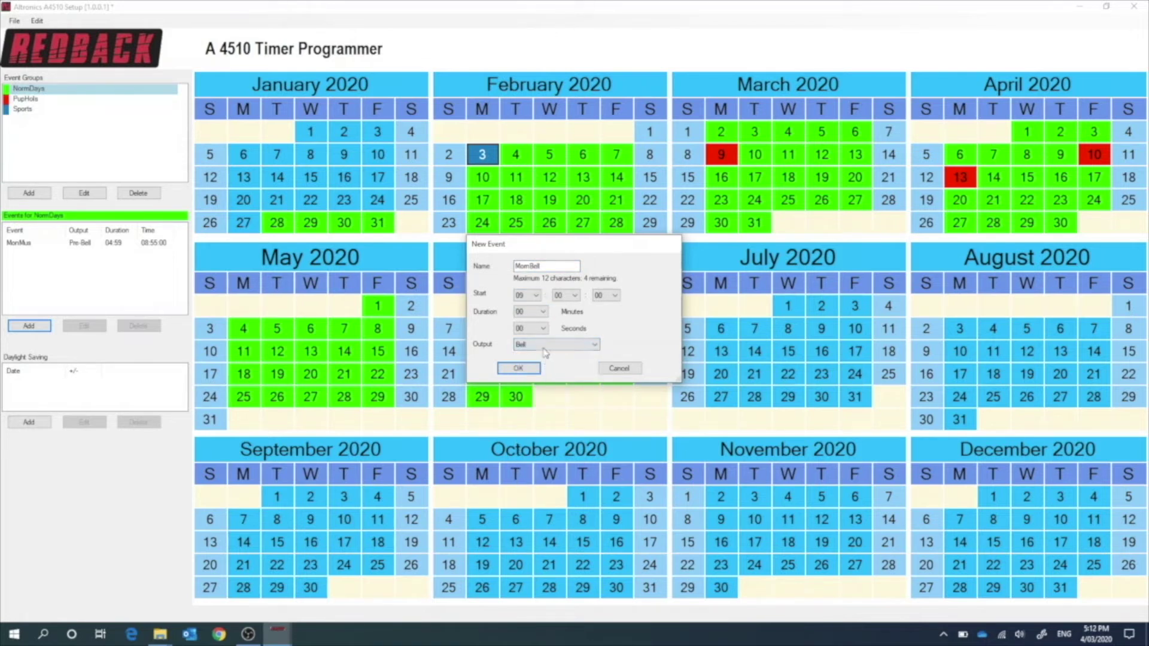
pyautogui.click(544, 330)
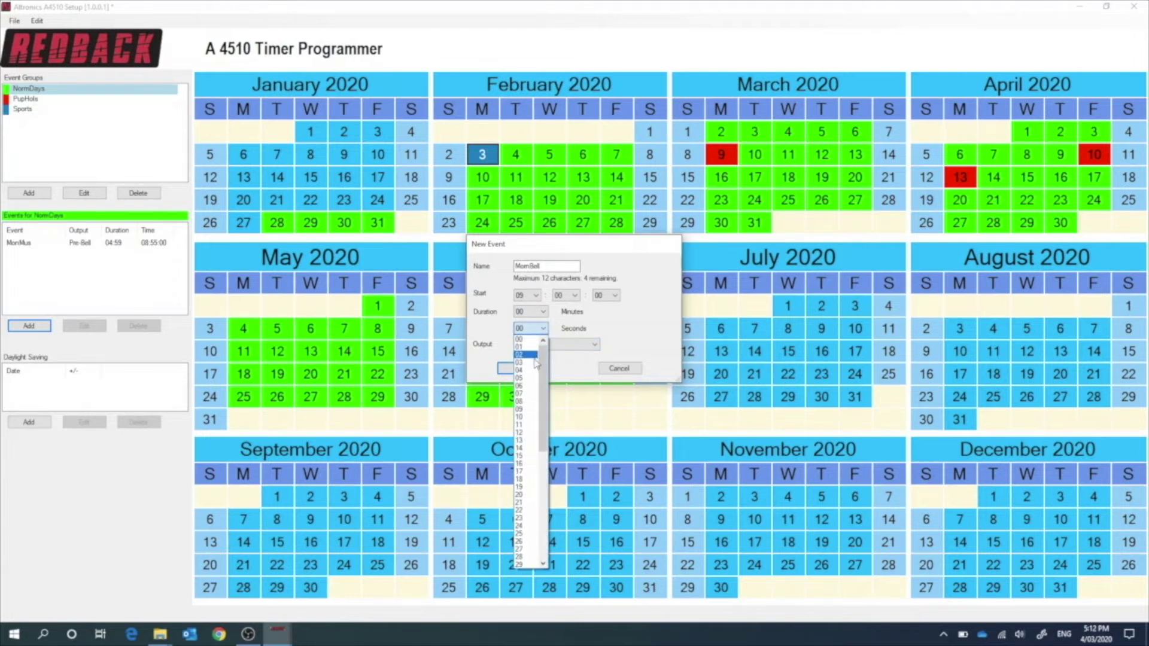
pyautogui.click(527, 417)
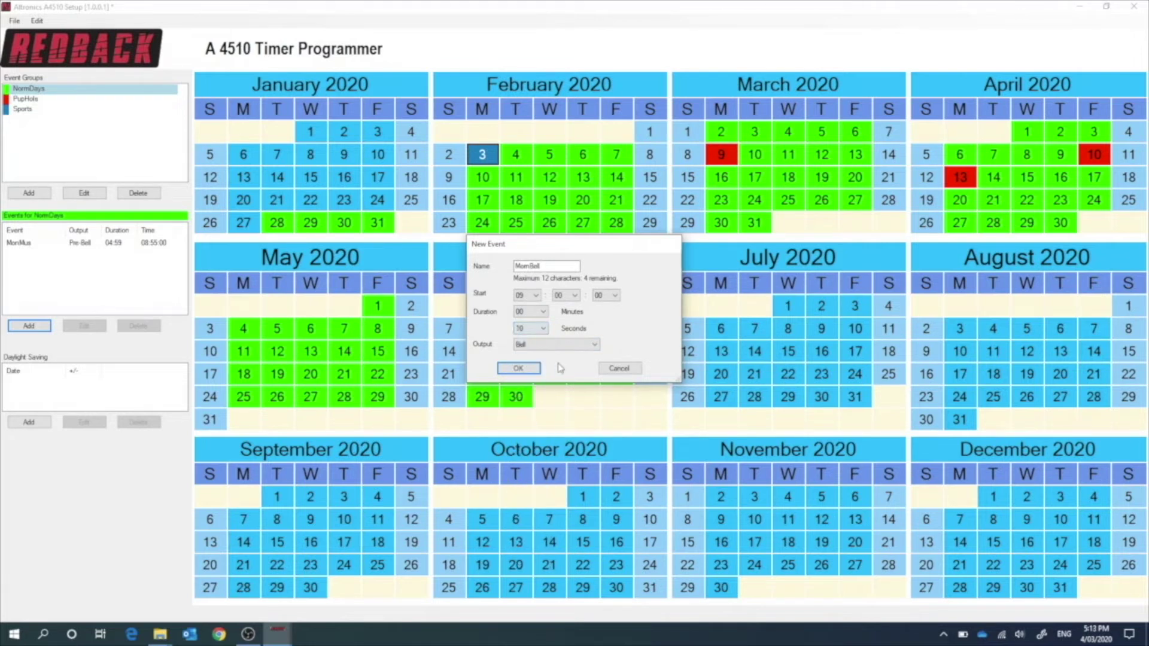
pyautogui.click(519, 369)
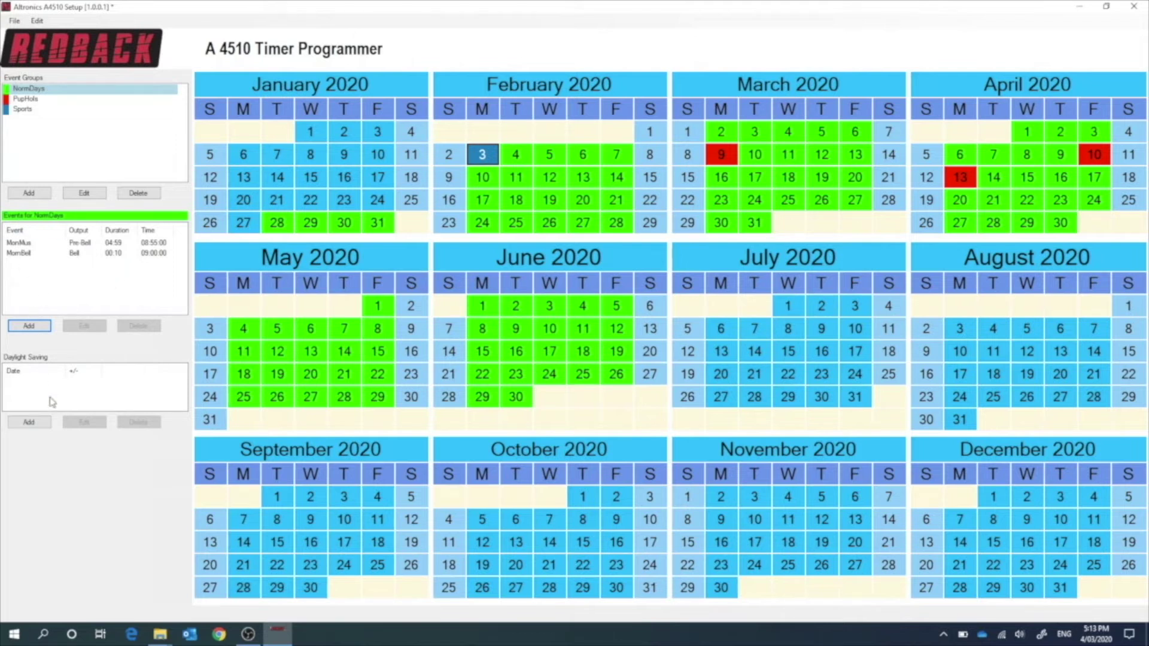
# Step: Add a daylight saving change of +1 hour on Sunday 4 October 2020
pyautogui.click(30, 423)
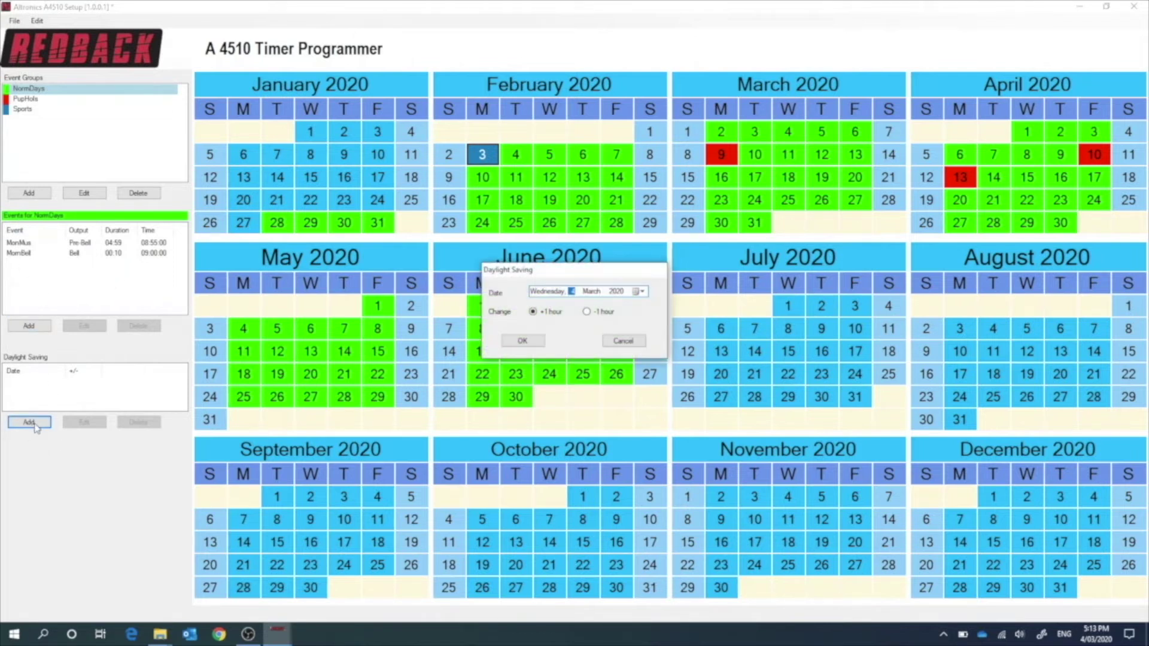
pyautogui.click(643, 294)
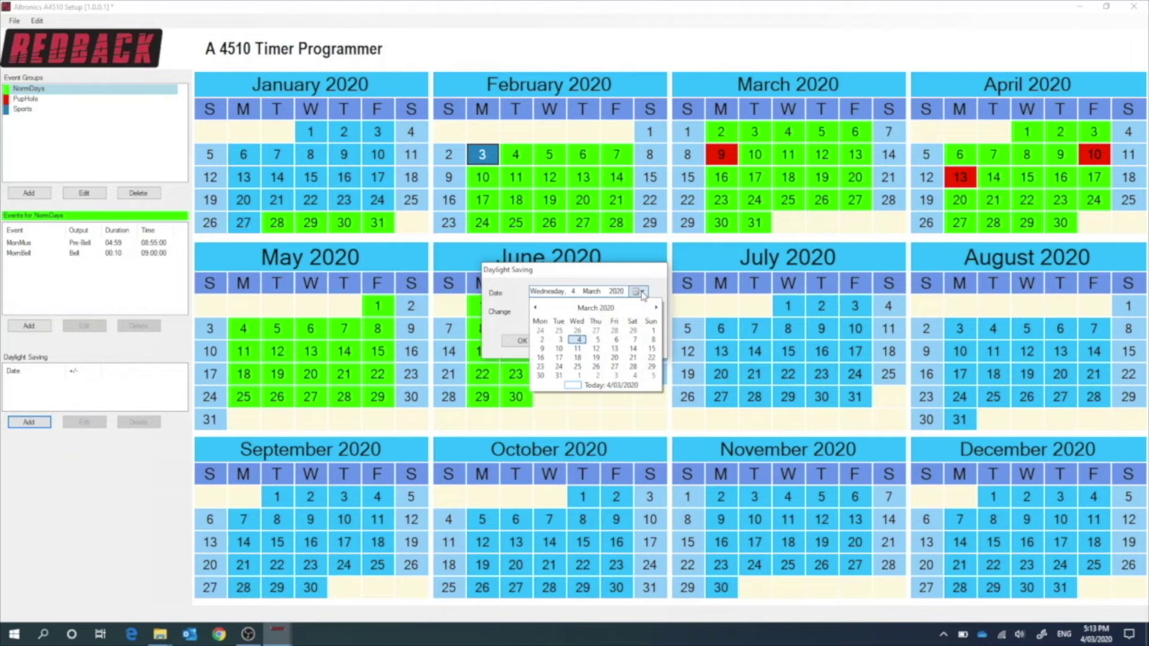
pyautogui.click(658, 308)
pyautogui.click(657, 308)
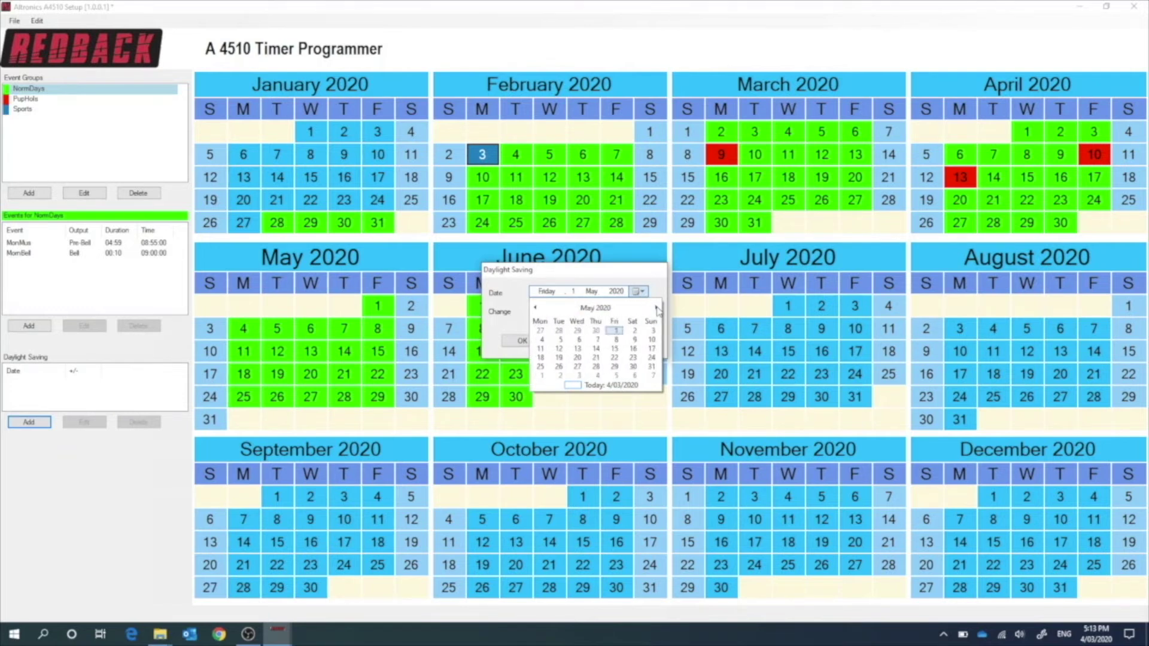
pyautogui.click(657, 308)
pyautogui.click(657, 308)
pyautogui.click(657, 308)
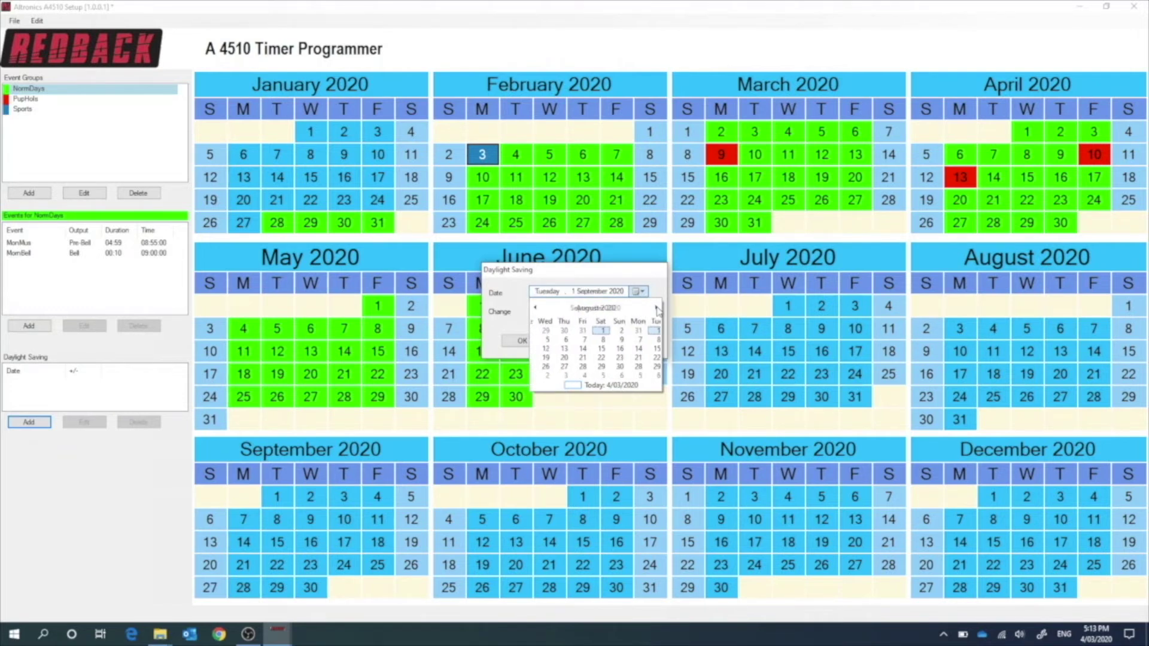
pyautogui.click(657, 308)
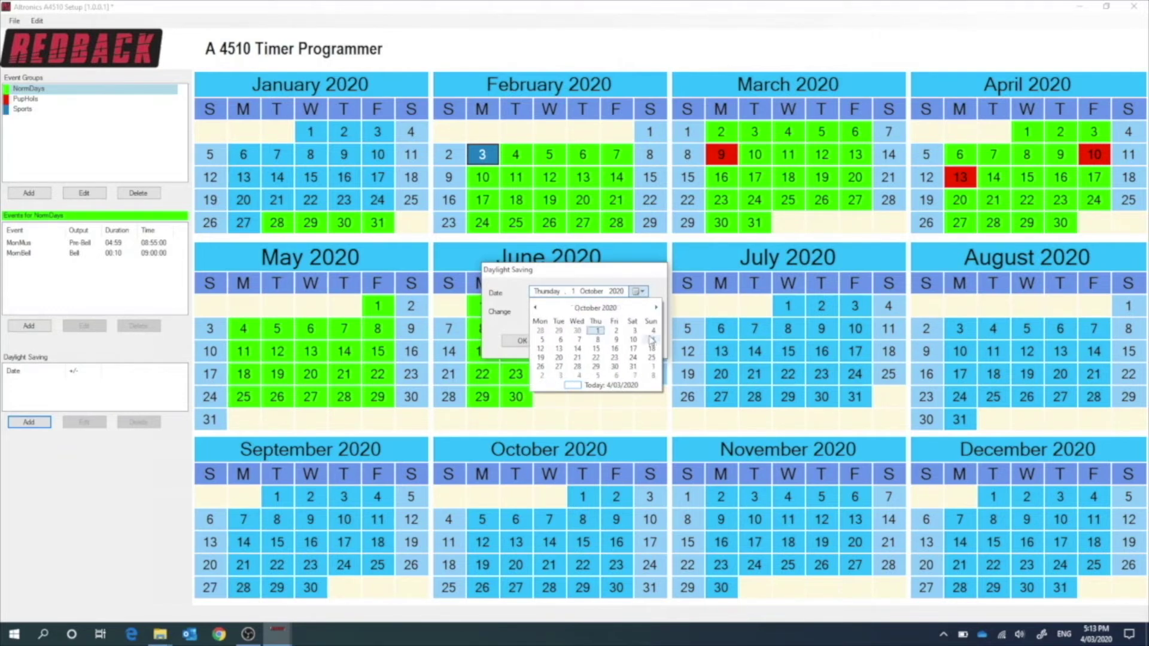
pyautogui.click(652, 331)
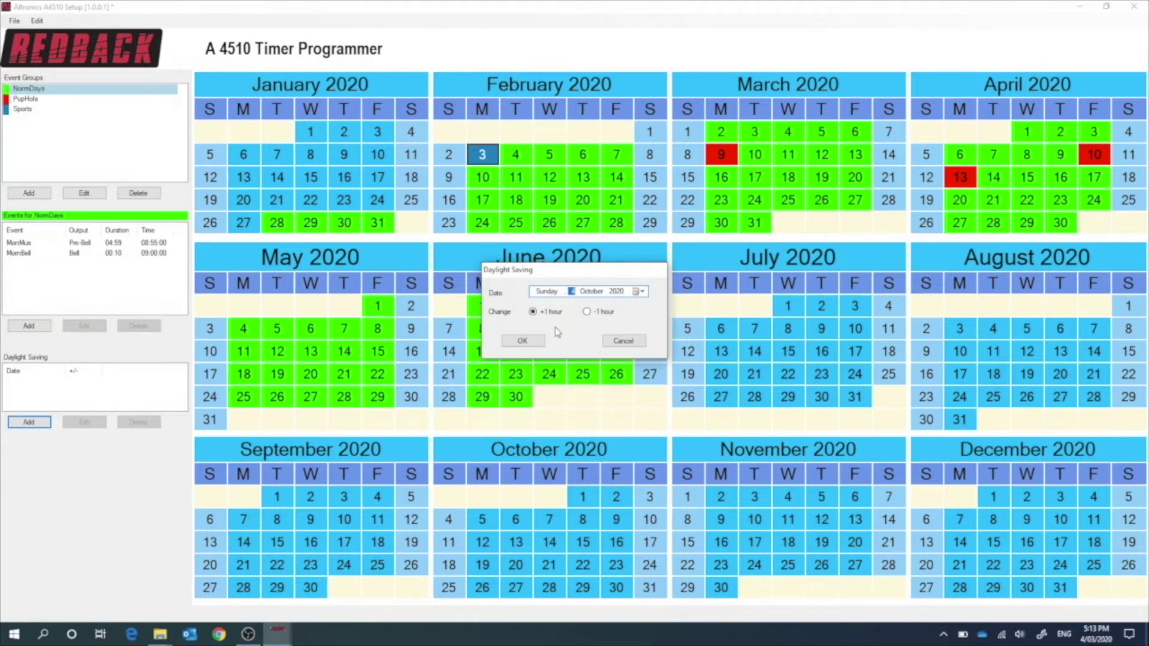
pyautogui.click(524, 340)
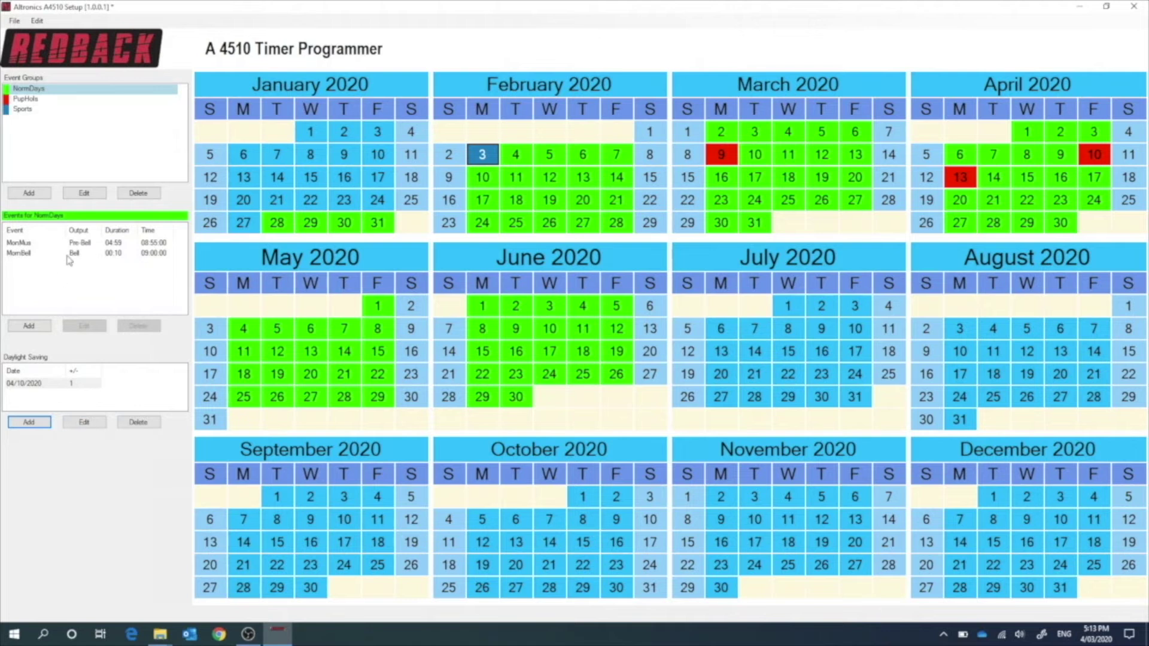
# Step: Save the calendar setup under a new folder in A4510 Default SD CARD, entering XYZ School as the folder name
pyautogui.click(15, 21)
pyautogui.click(40, 77)
pyautogui.click(518, 425)
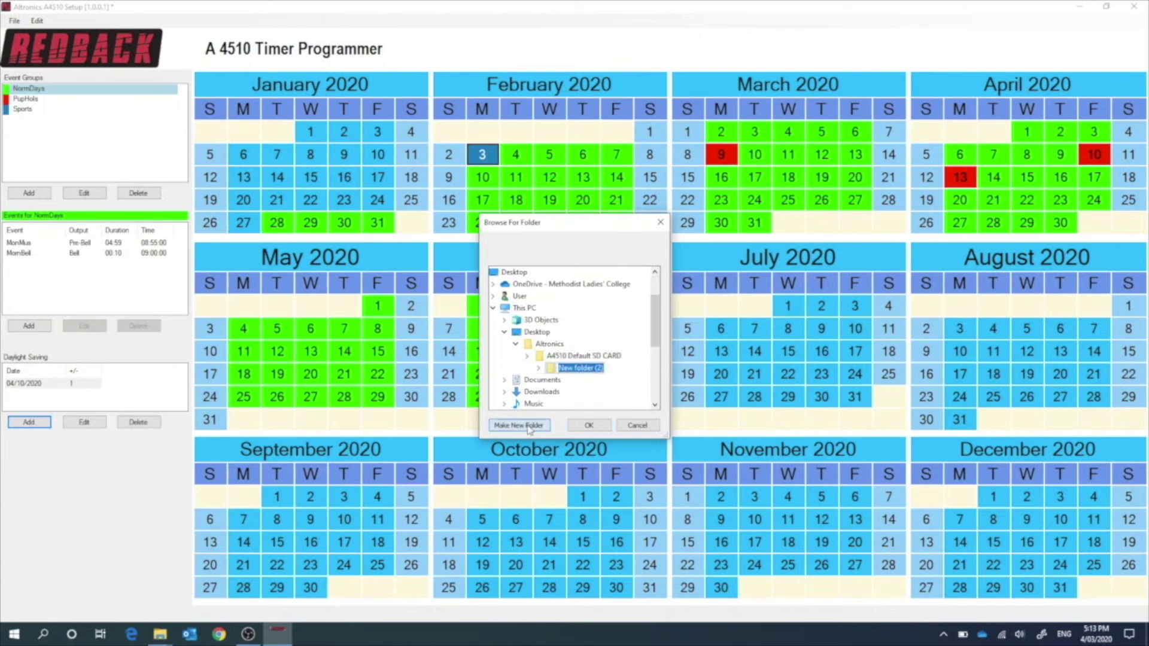
pyautogui.write('XYZ')
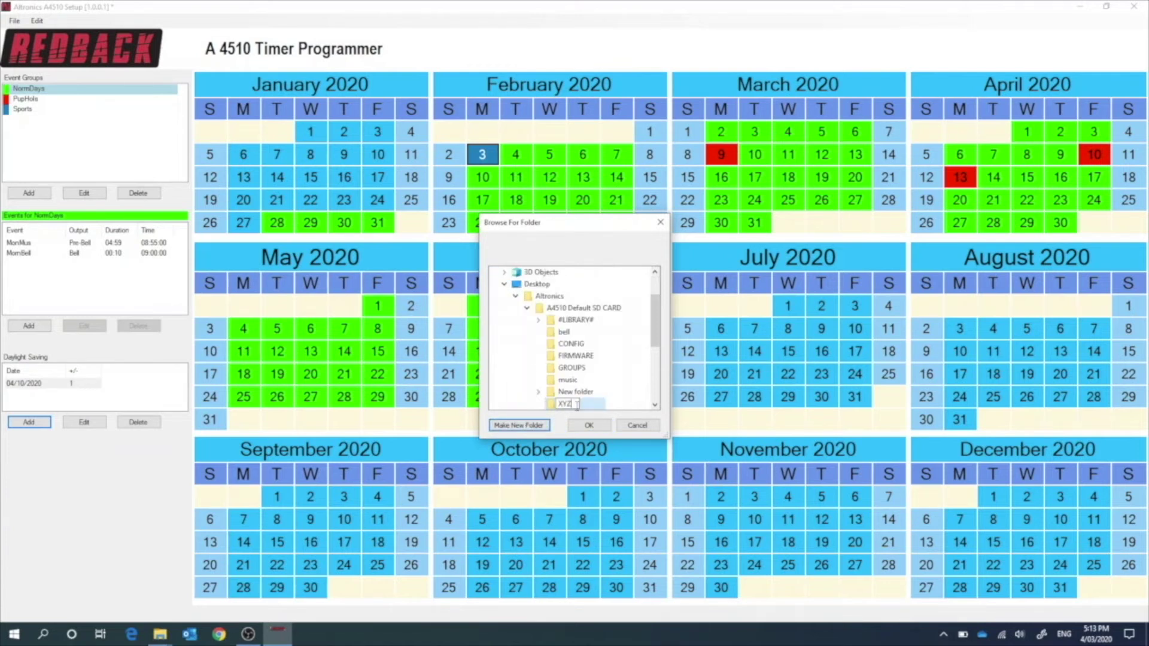
pyautogui.write(' Schoo')
pyautogui.click(591, 425)
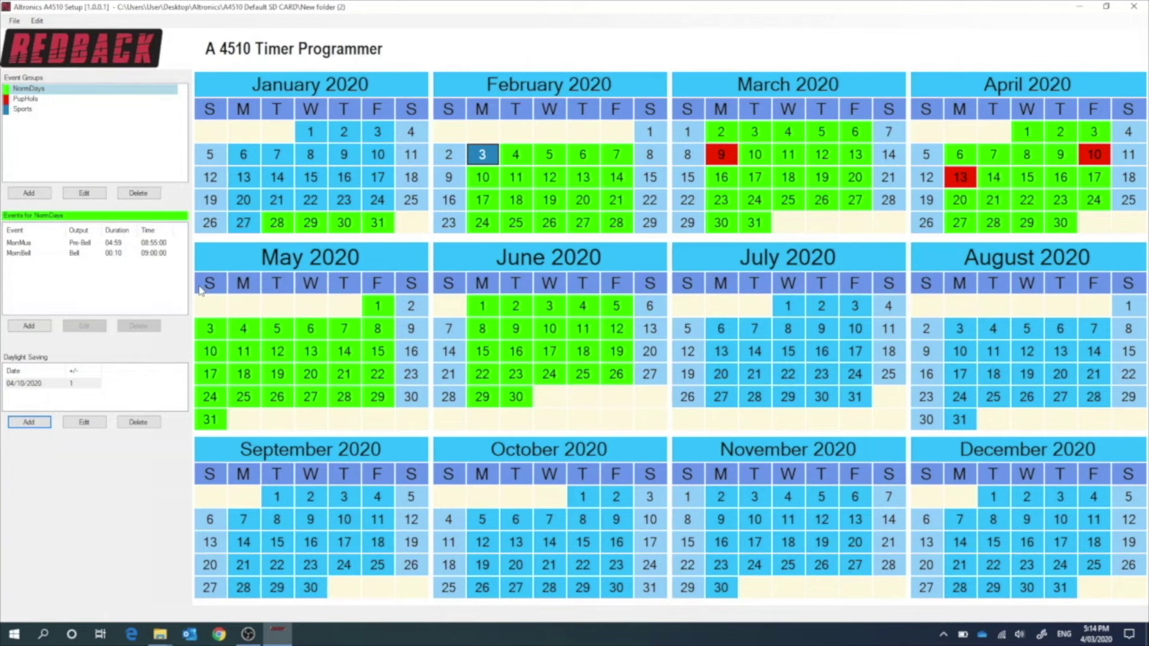
pyautogui.click(200, 290)
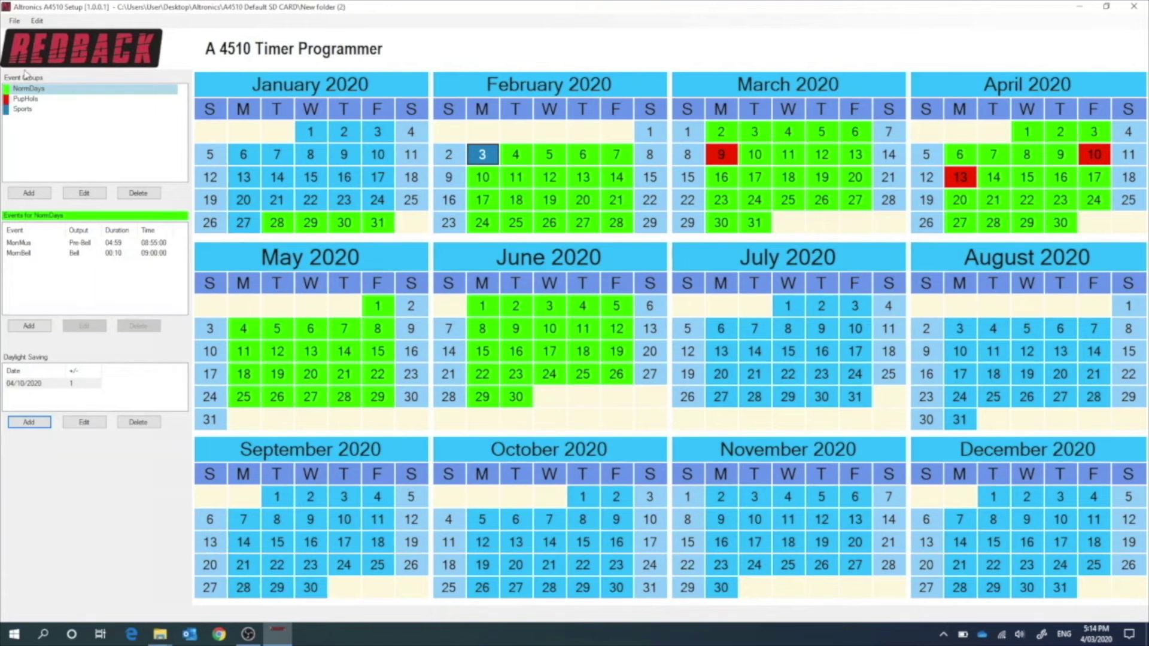
# Step: Bring the calendar forward by months from 2020 to 2021, keeping the day of week for the NormDays, PupHols and Sports groups
pyautogui.click(15, 21)
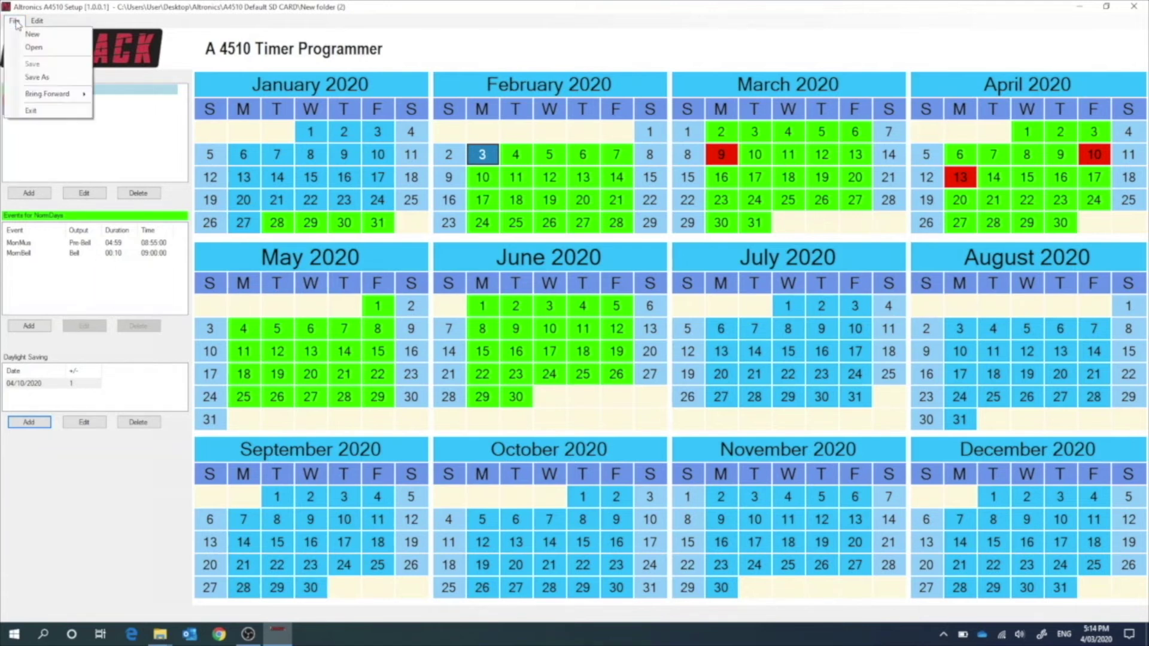
pyautogui.moveTo(39, 97)
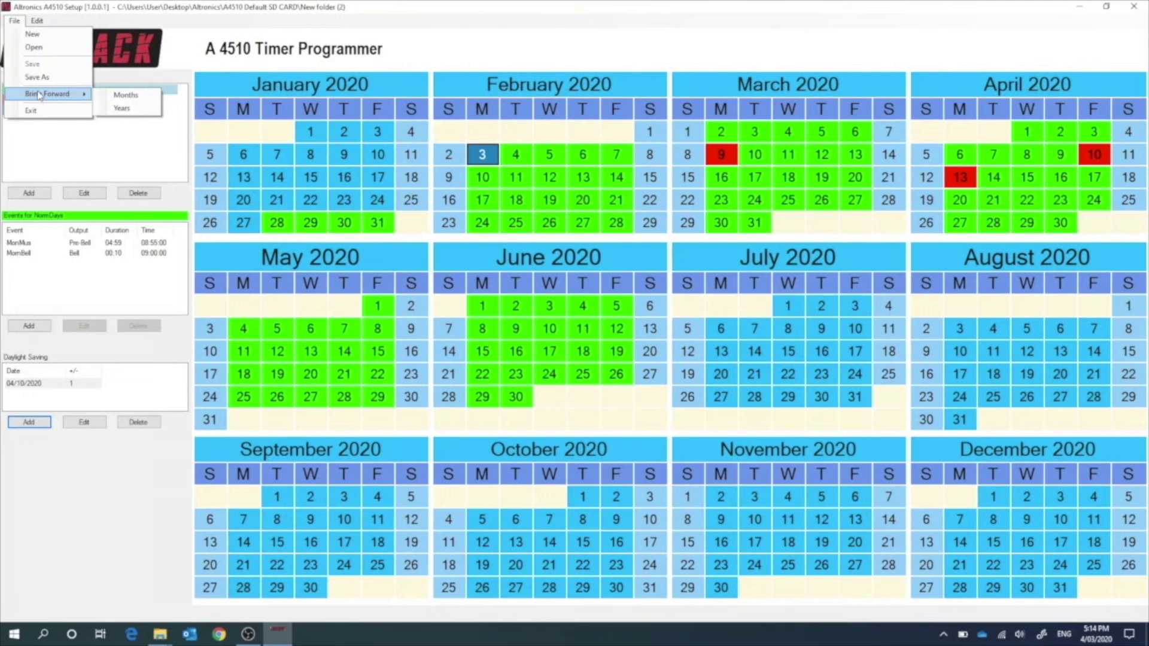
pyautogui.click(134, 96)
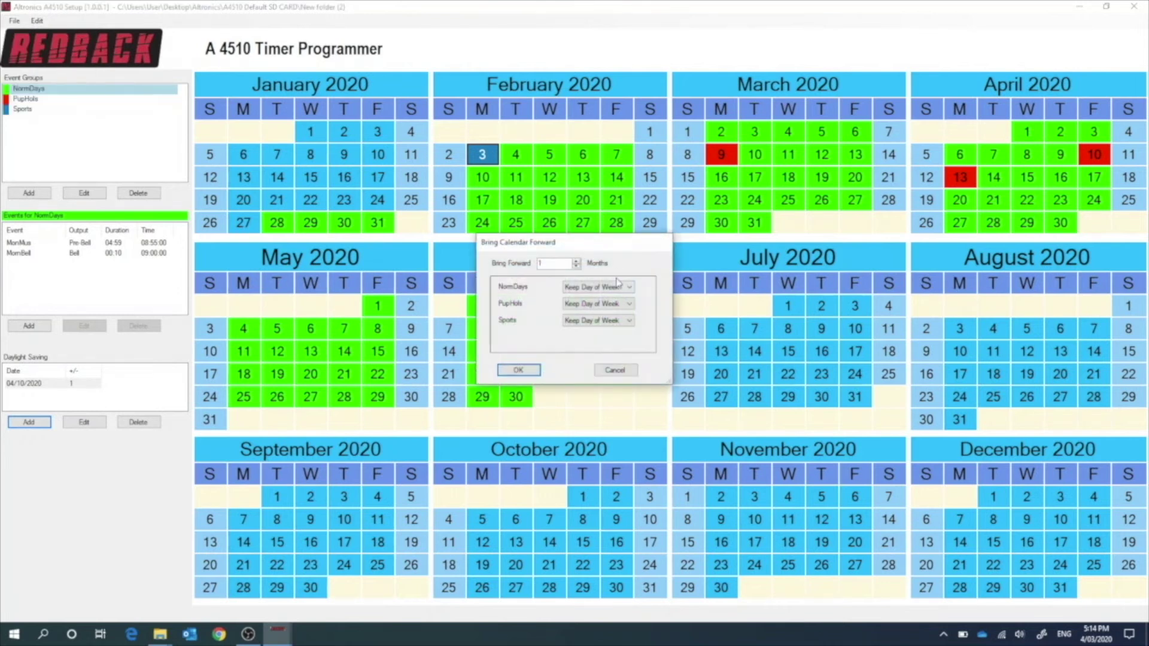
pyautogui.click(576, 261)
pyautogui.click(576, 261)
pyautogui.click(518, 372)
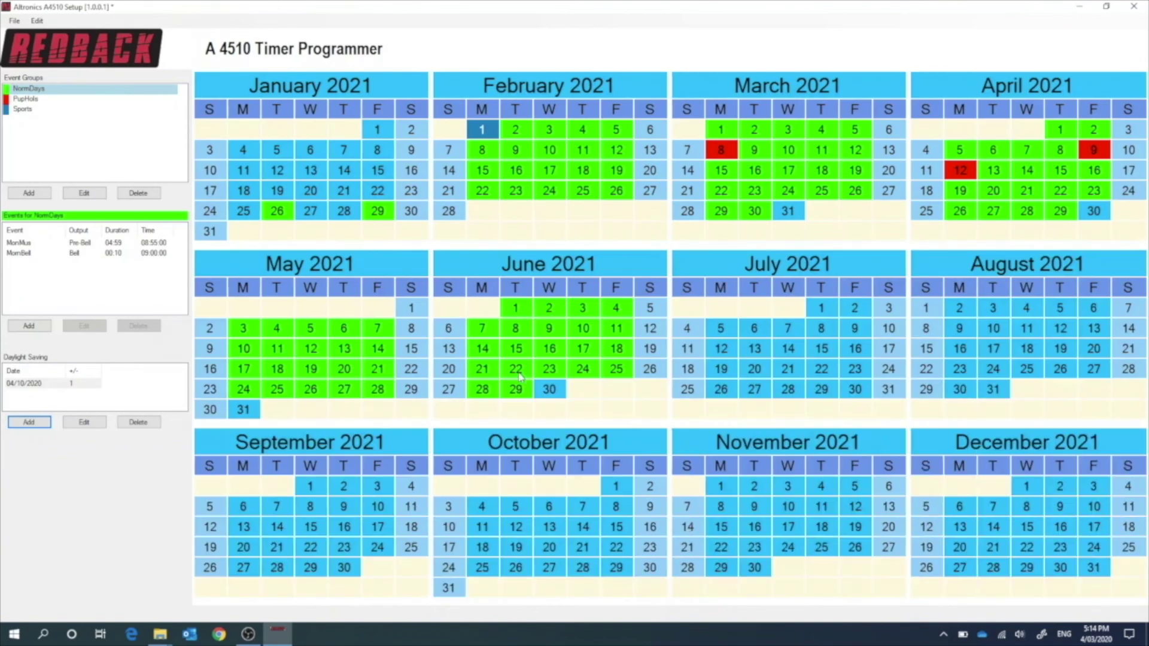
# Step: Try switching 8 March 2021 from PupHols to the NormDays group, and revert the change
pyautogui.click(723, 155)
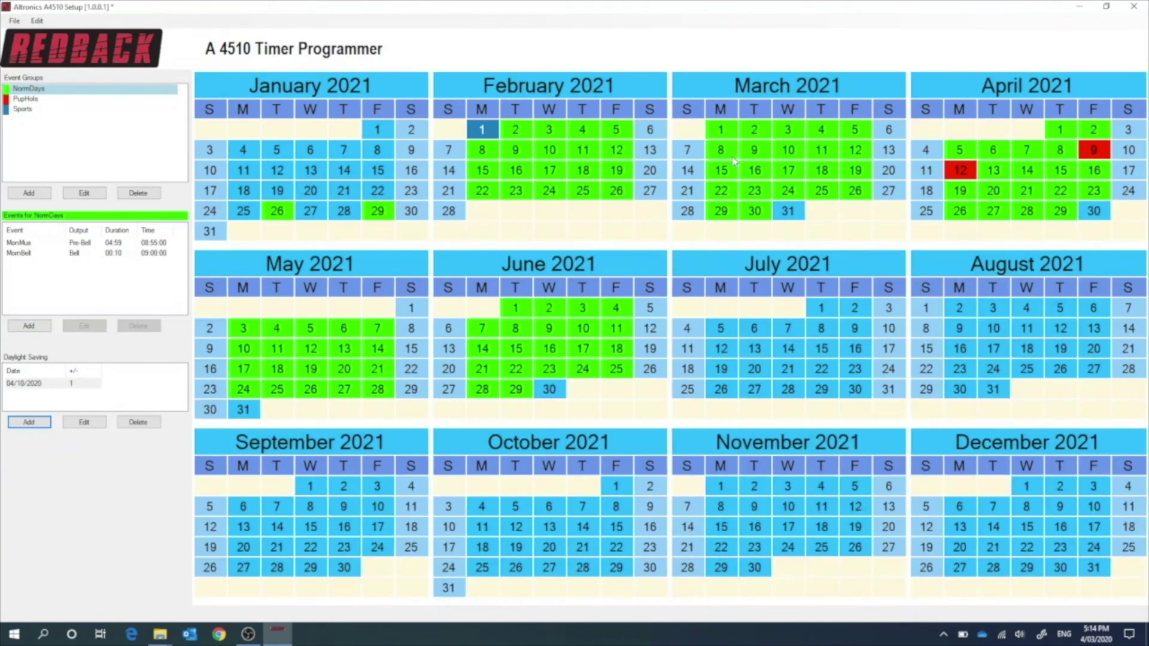
pyautogui.click(723, 157)
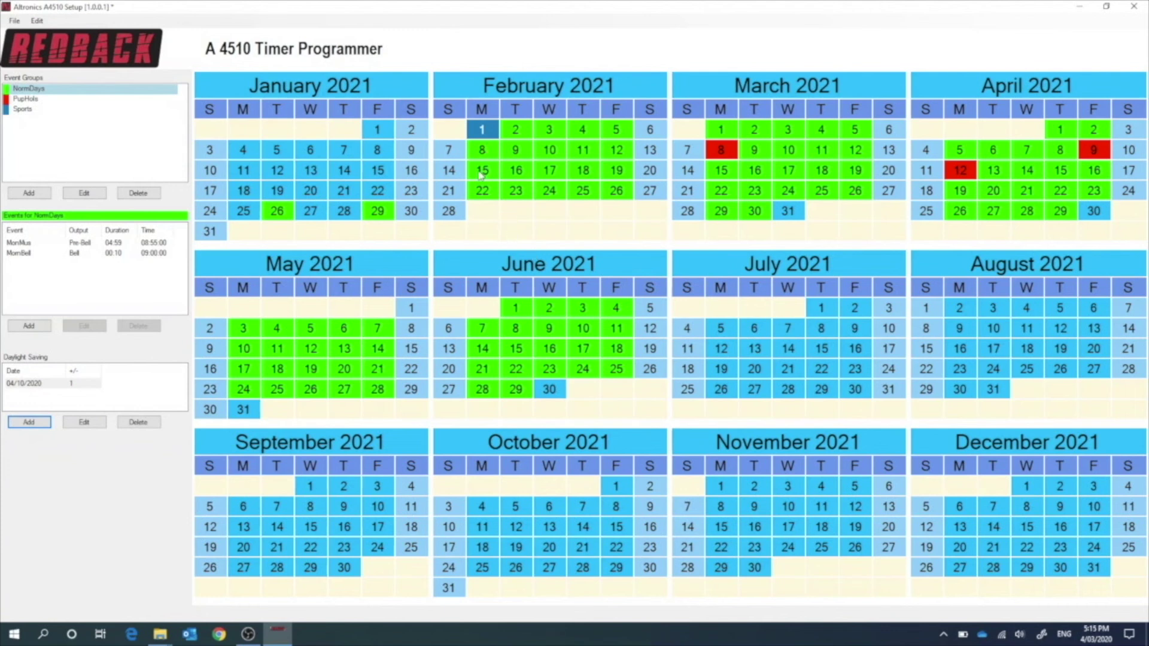
pyautogui.click(425, 199)
pyautogui.click(50, 253)
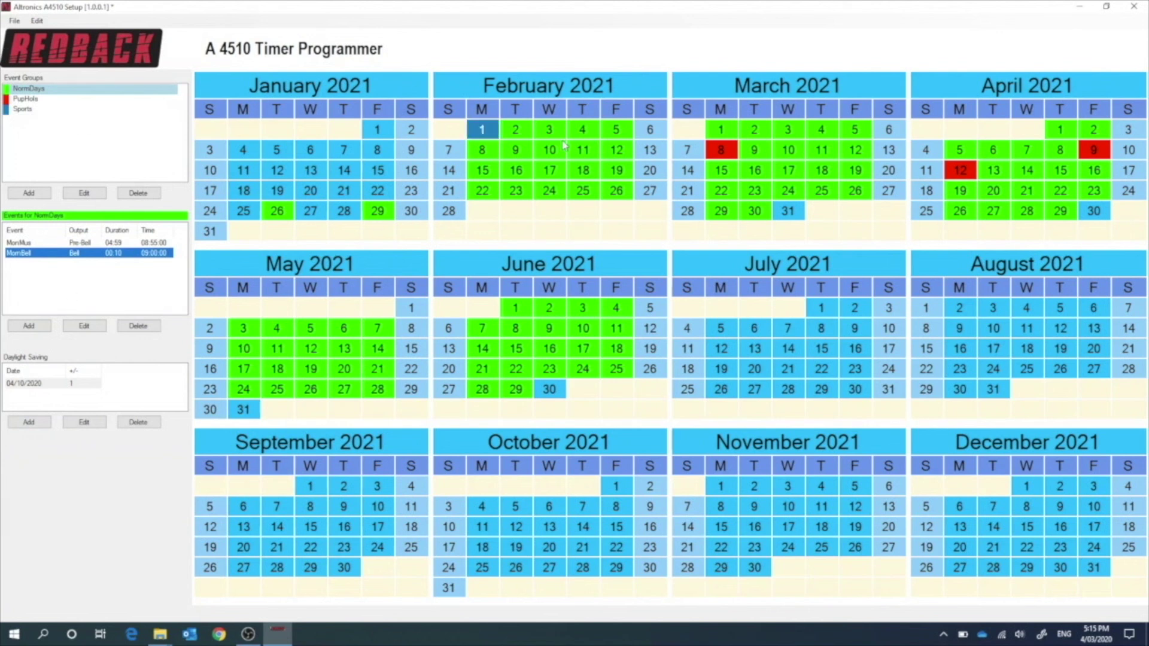
# Step: Reassign 1 February 2021 to the NormDays group and assign 8 February 2021 to the Sports group
pyautogui.click(33, 89)
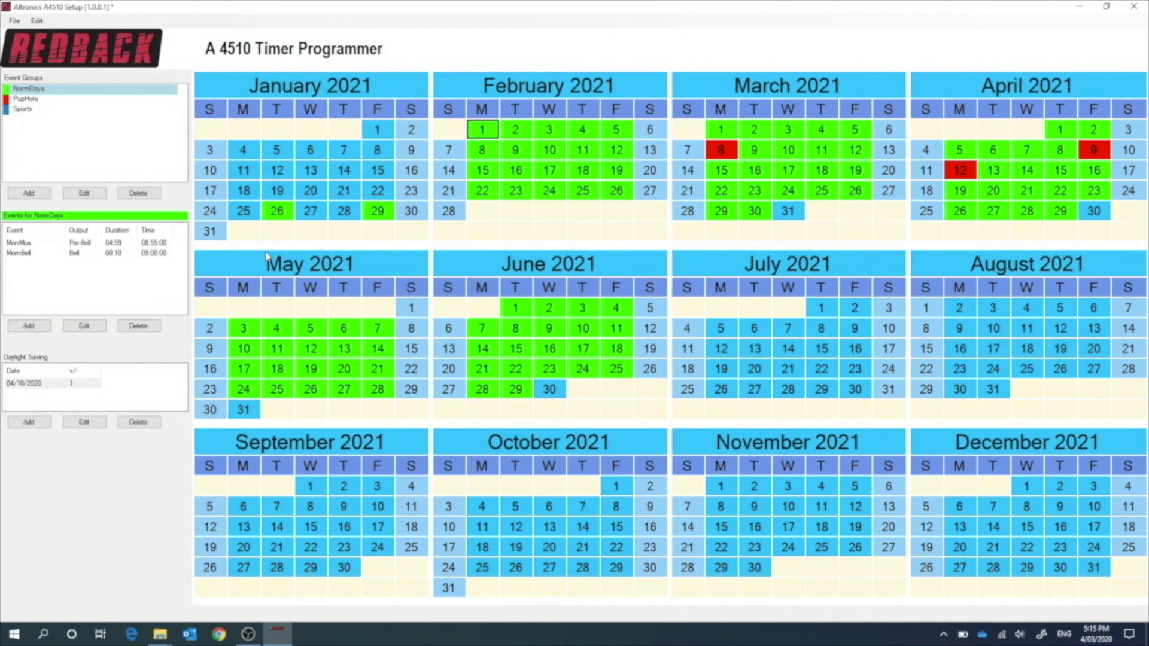
pyautogui.click(22, 110)
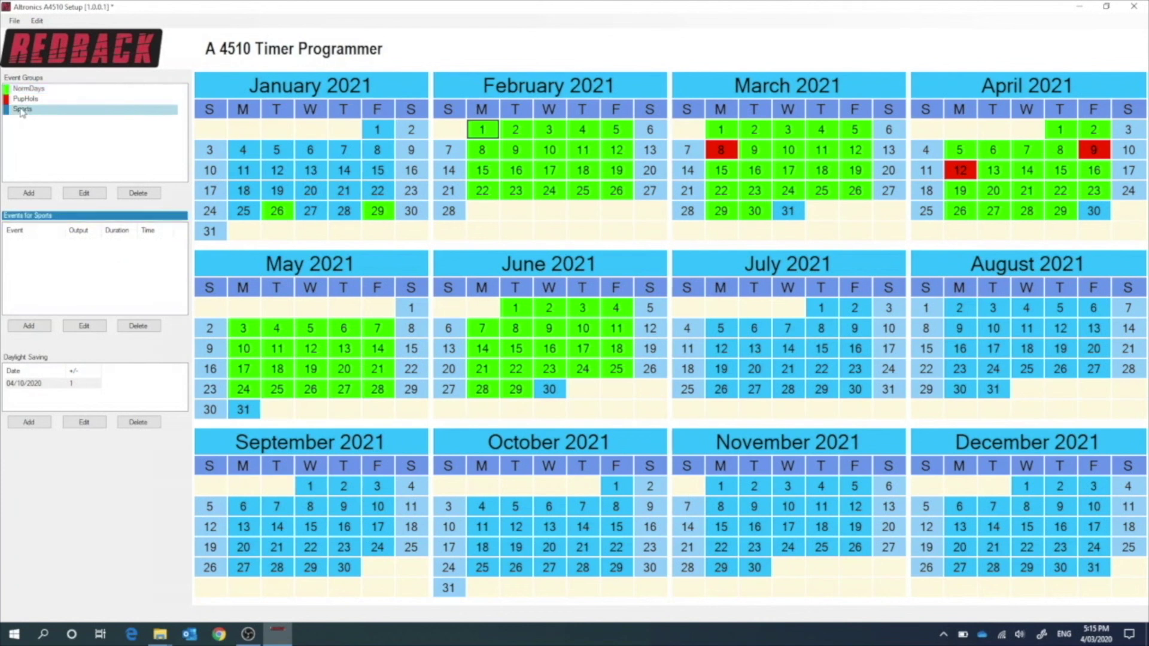
pyautogui.click(483, 150)
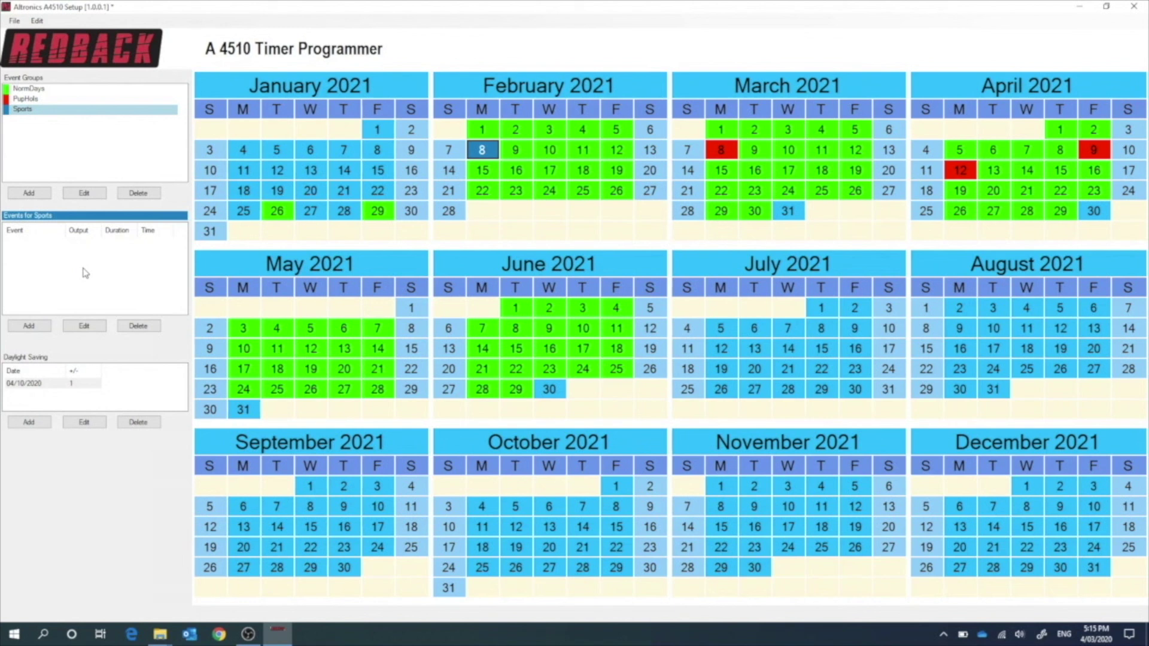